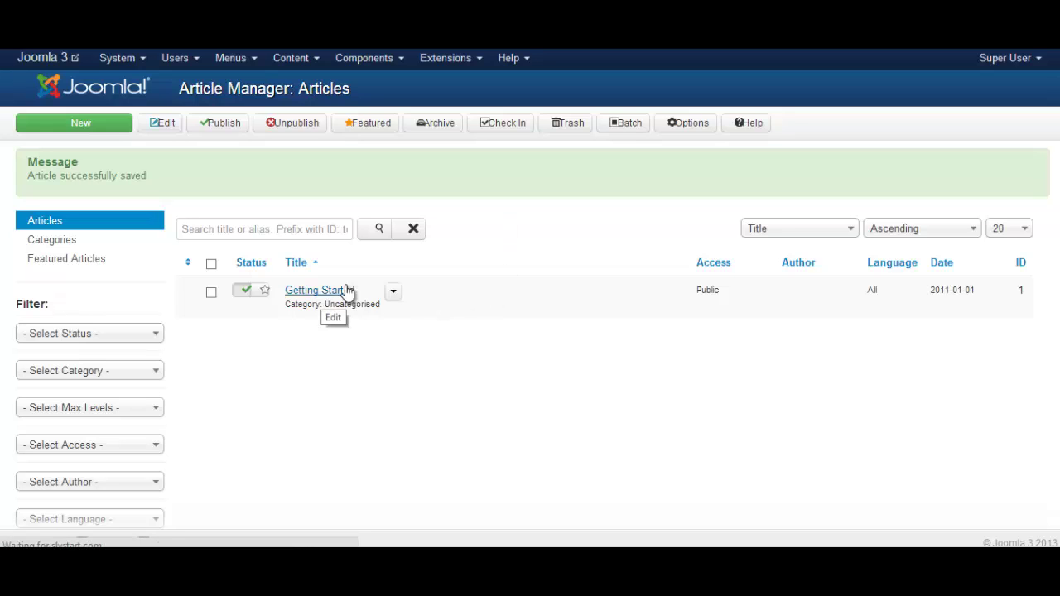
# Open the Getting Started article for editing from the Article Manager
pyautogui.click(343, 293)
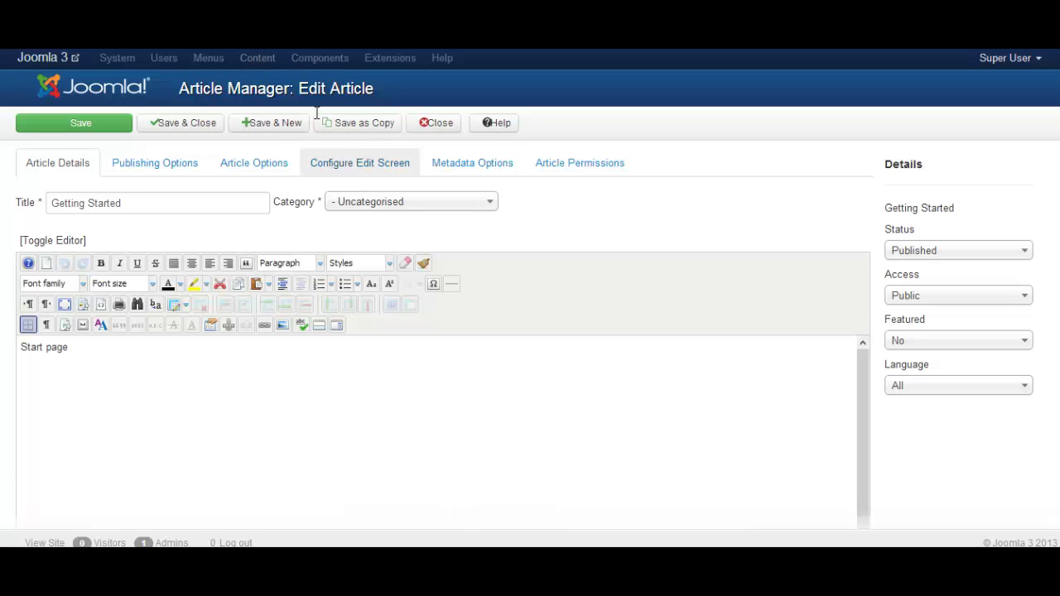
pyautogui.click(439, 124)
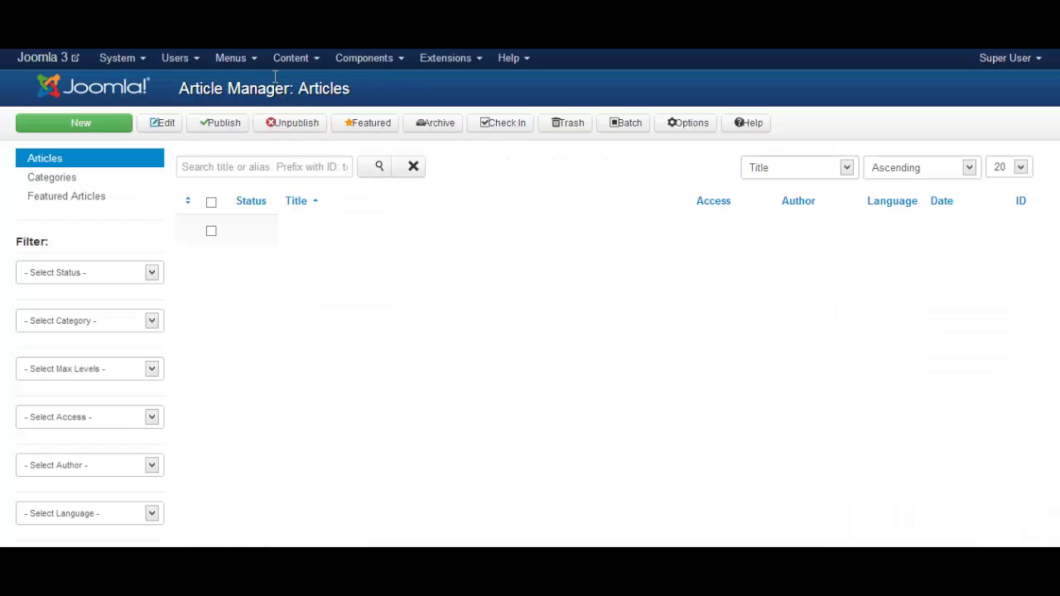
pyautogui.click(306, 65)
pyautogui.moveTo(311, 92)
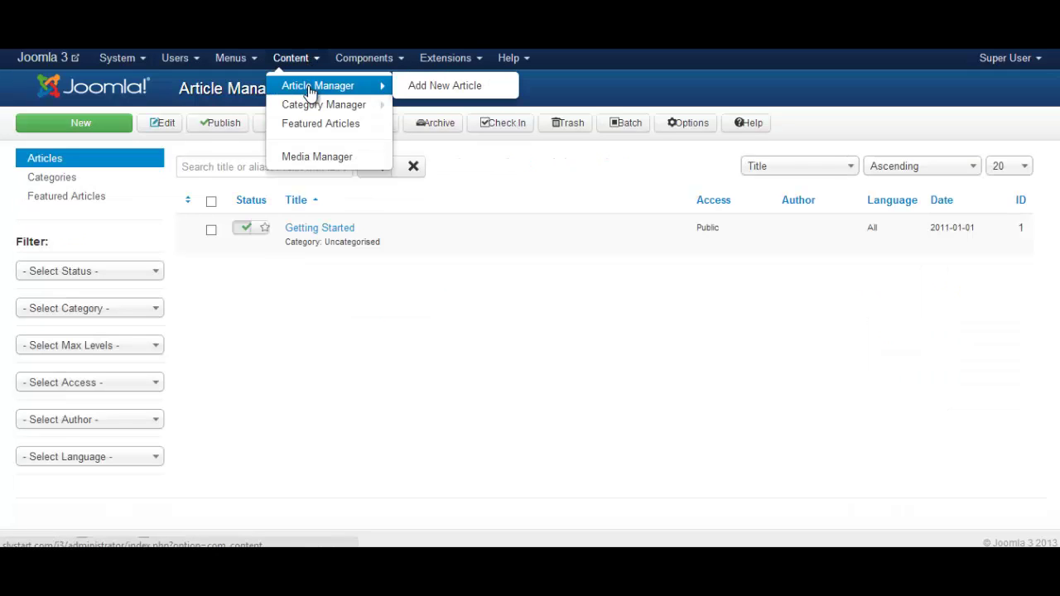
pyautogui.click(329, 293)
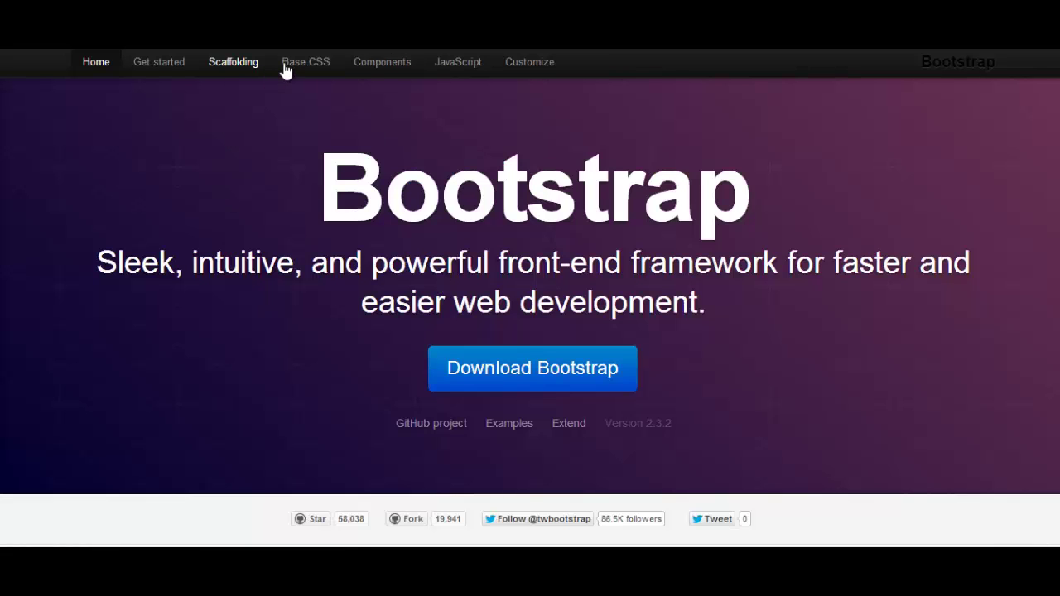
# Switch to the Bootstrap documentation and open the Buttons section of Base CSS
pyautogui.click(297, 68)
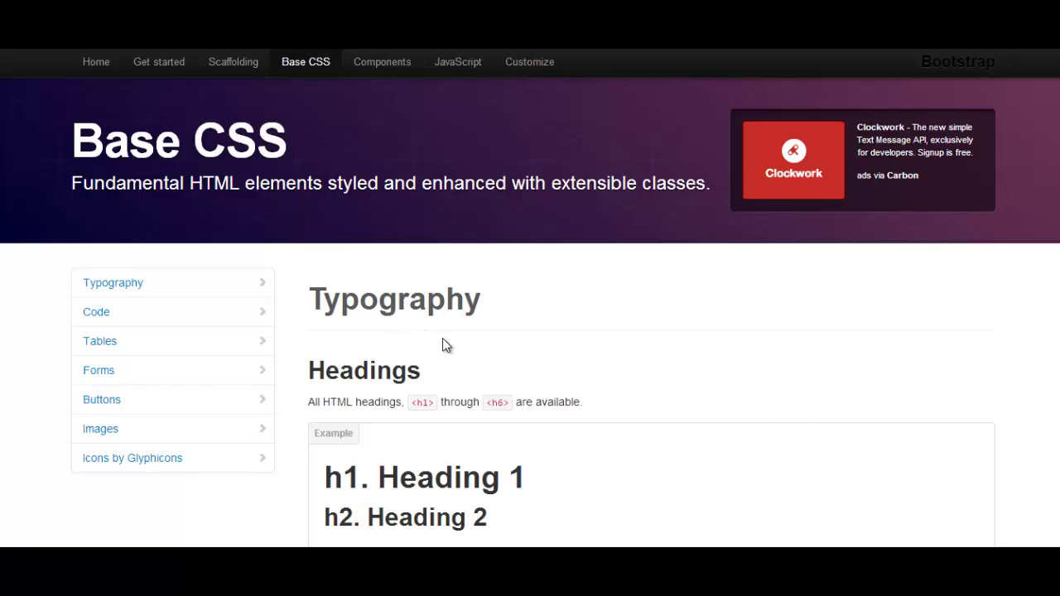
pyautogui.scroll(-3, 442, 338)
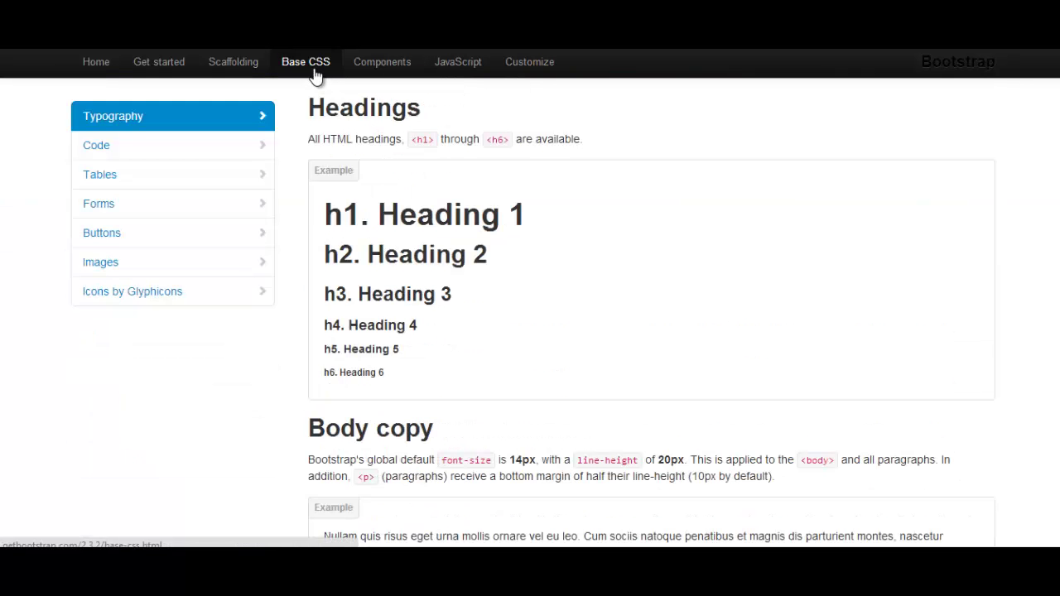
pyautogui.click(105, 241)
pyautogui.scroll(-3, 613, 341)
pyautogui.scroll(3, 573, 347)
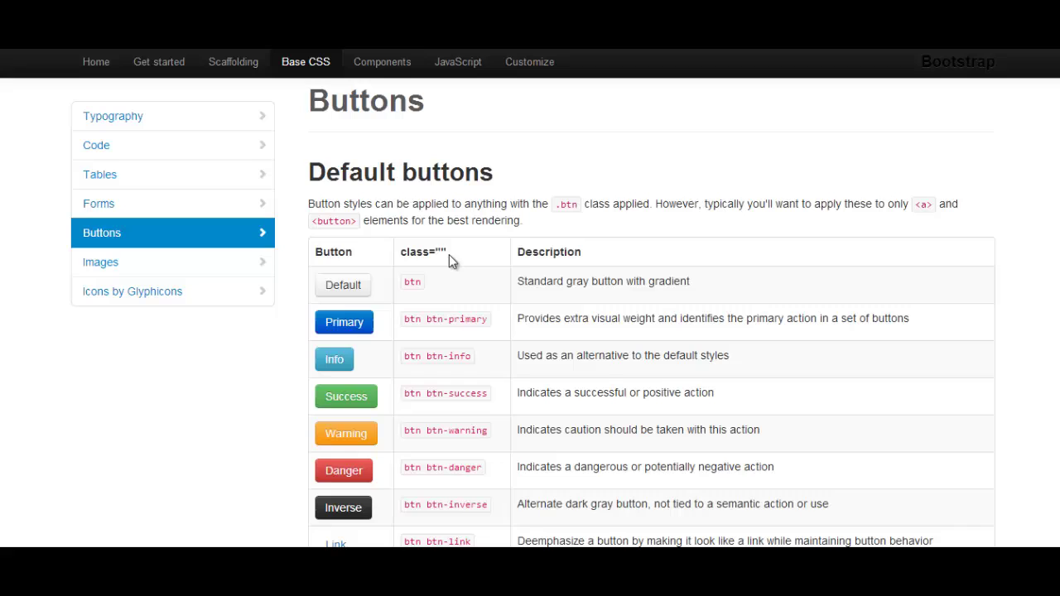
# Examine the class names in the Default buttons table, including btn-warning and btn-danger, and continue to Button sizes
pyautogui.moveTo(449, 254); pyautogui.dragTo(401, 254)
pyautogui.click(413, 255)
pyautogui.scroll(-2, 447, 308)
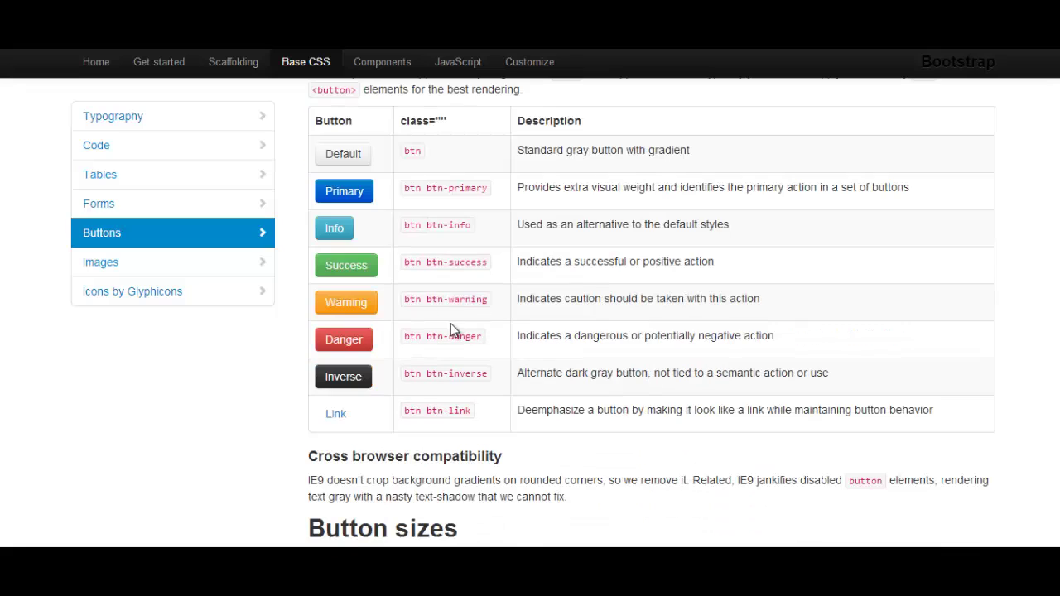
pyautogui.moveTo(490, 303); pyautogui.dragTo(407, 303)
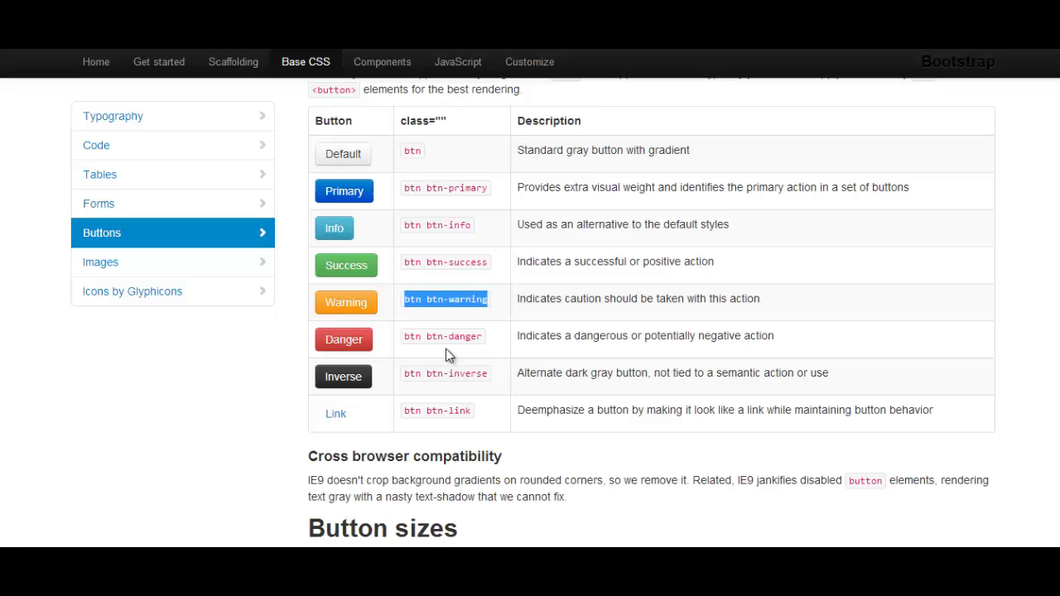
pyautogui.moveTo(483, 337); pyautogui.dragTo(448, 337)
pyautogui.click(469, 340)
pyautogui.scroll(-5, 469, 340)
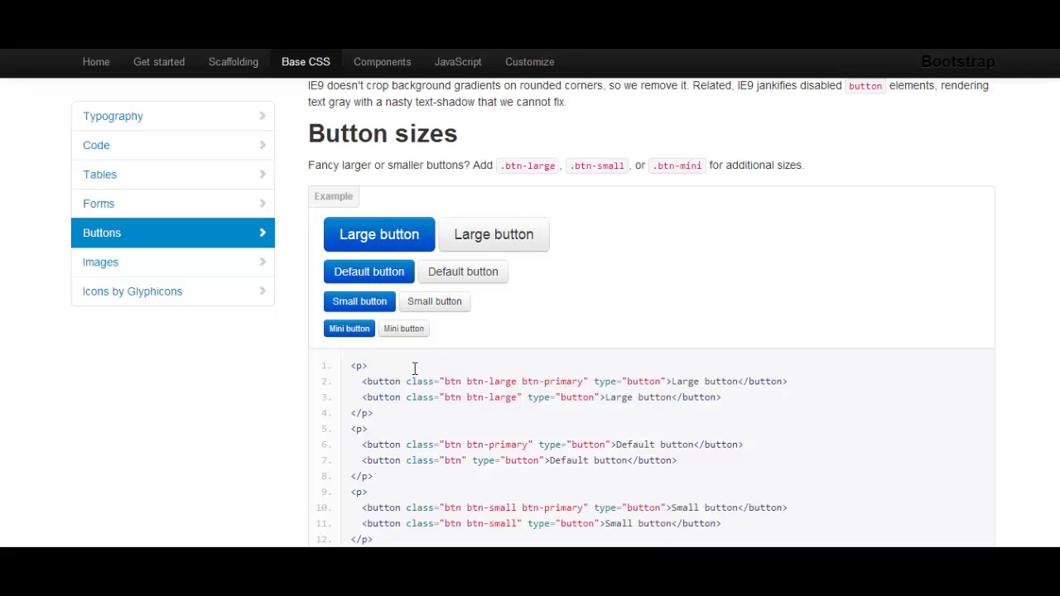
# Copy the four-line large-button example from Button sizes and replace the Joomla article's source code with it
pyautogui.moveTo(373, 413); pyautogui.dragTo(351, 367)
pyautogui.hotkey('ctrl', 'c')
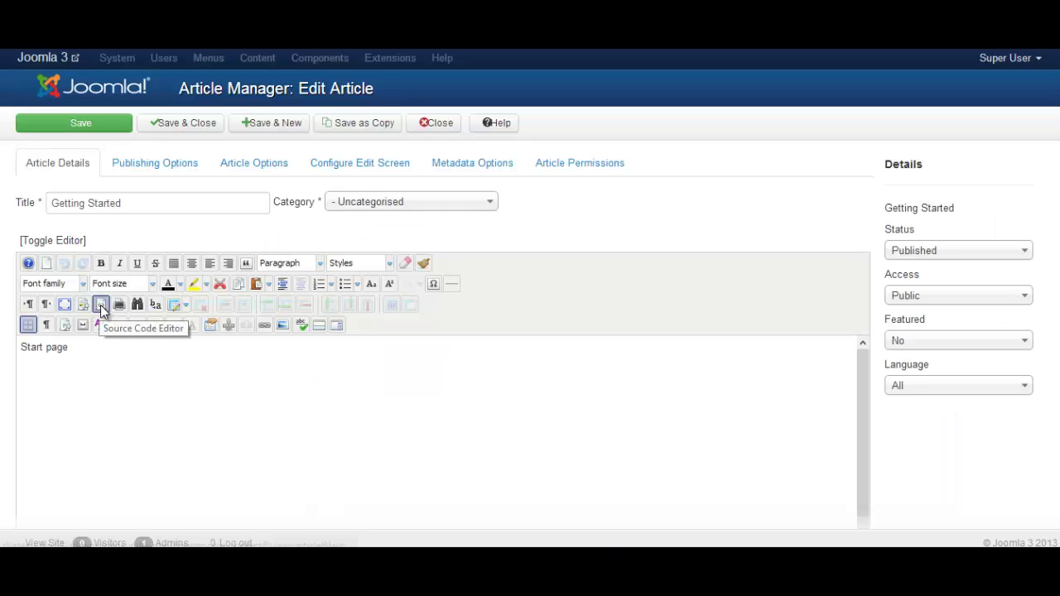
pyautogui.click(100, 304)
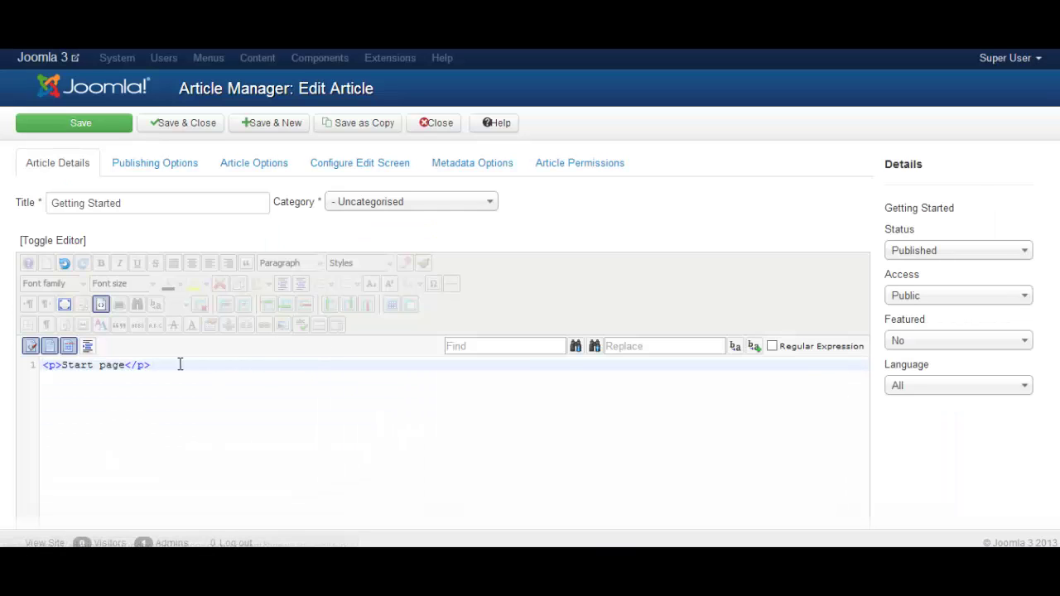
pyautogui.moveTo(180, 362); pyautogui.dragTo(45, 365)
pyautogui.press('Delete')
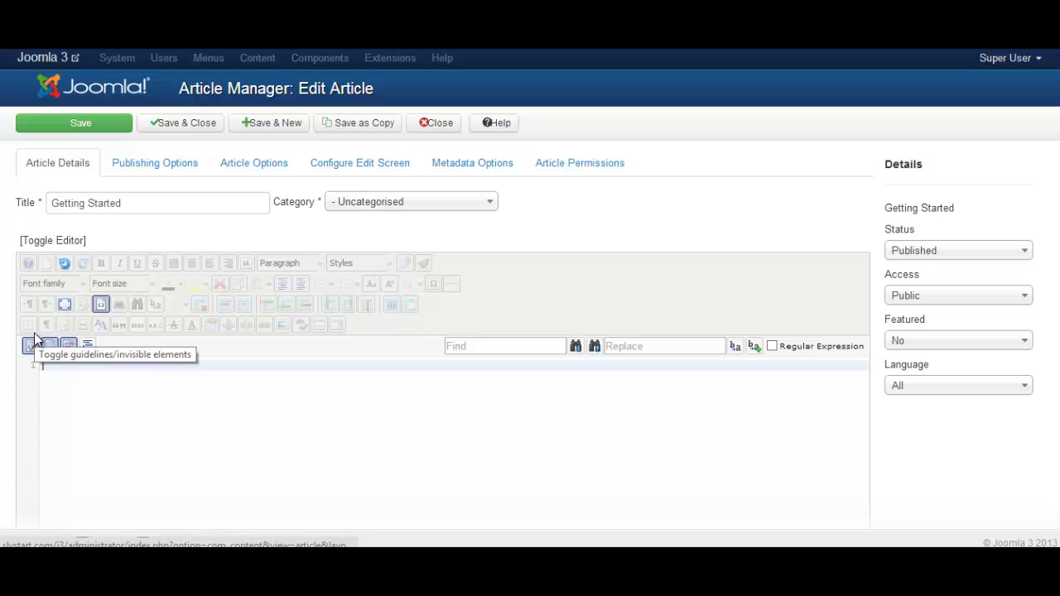
pyautogui.hotkey('ctrl', 'v')
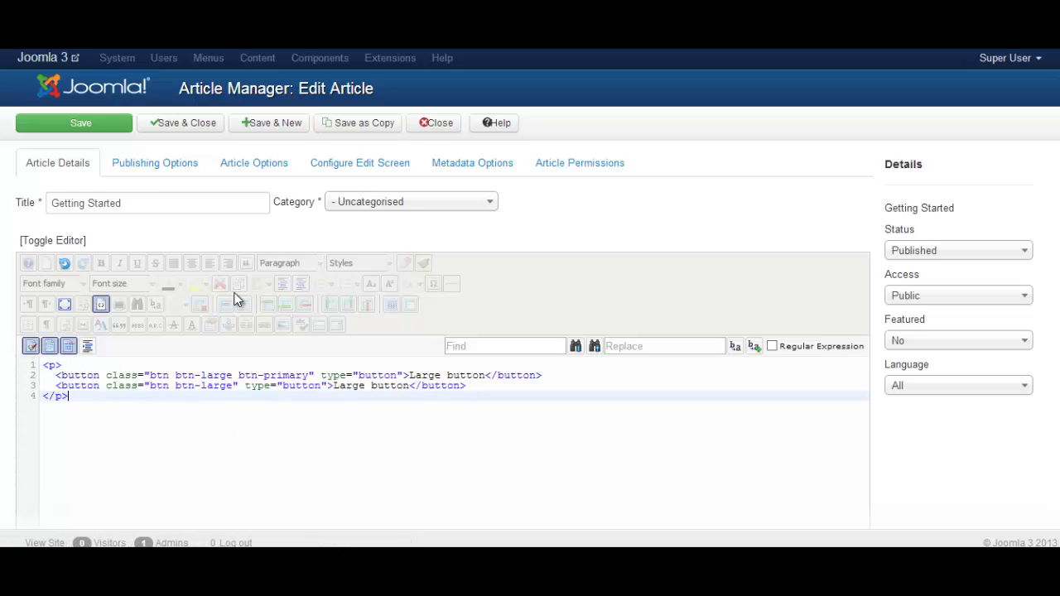
# Save the article and reload the Joomla site's home page to check the large buttons
pyautogui.click(79, 125)
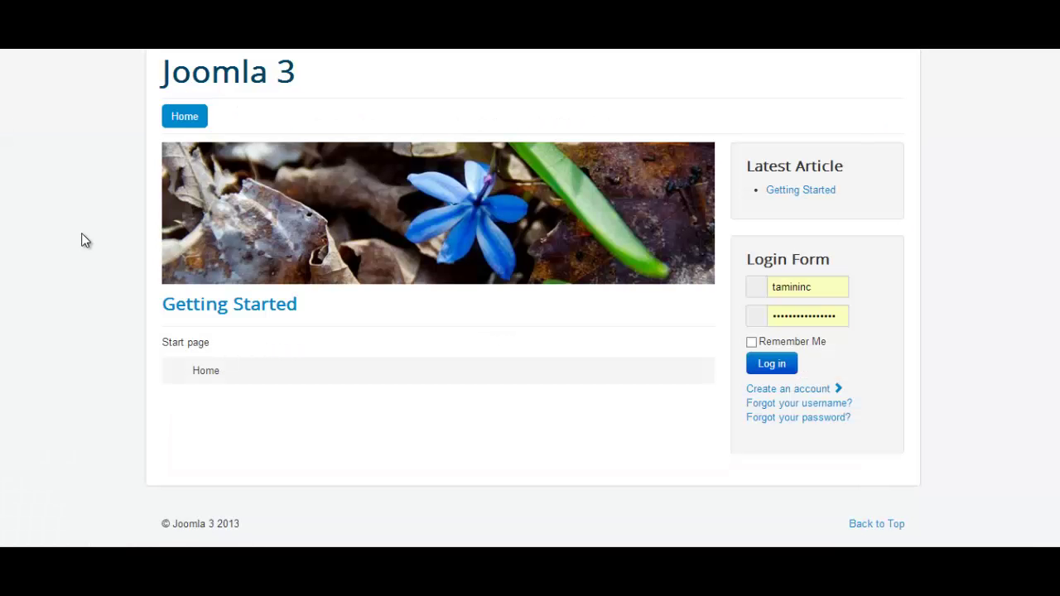
pyautogui.rightClick(81, 232)
pyautogui.click(104, 280)
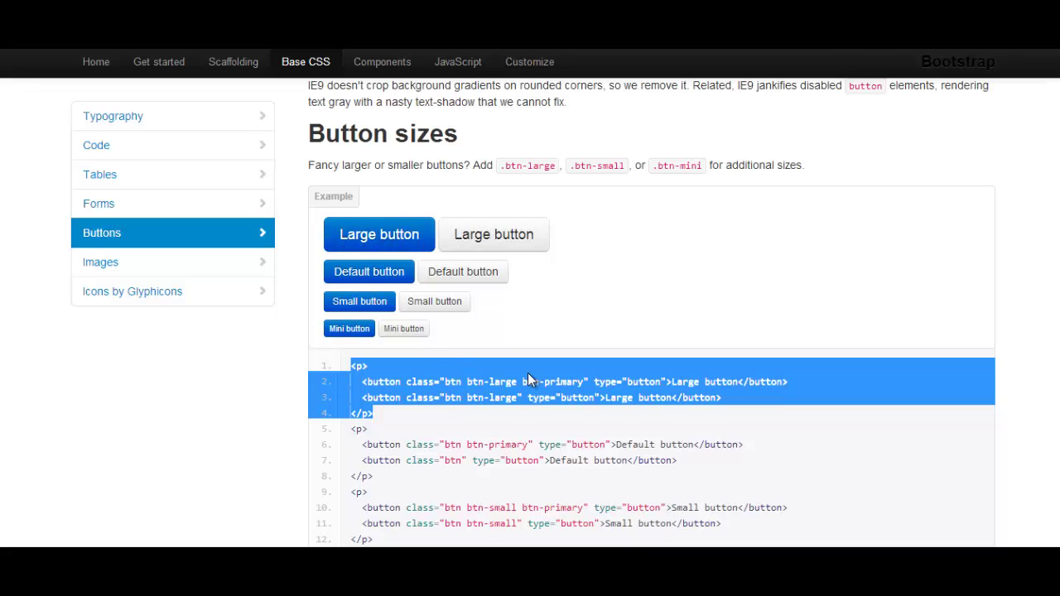
# Look up the success class in Bootstrap's Default buttons table and change the article's first button class to btn-success
pyautogui.scroll(2, 458, 369)
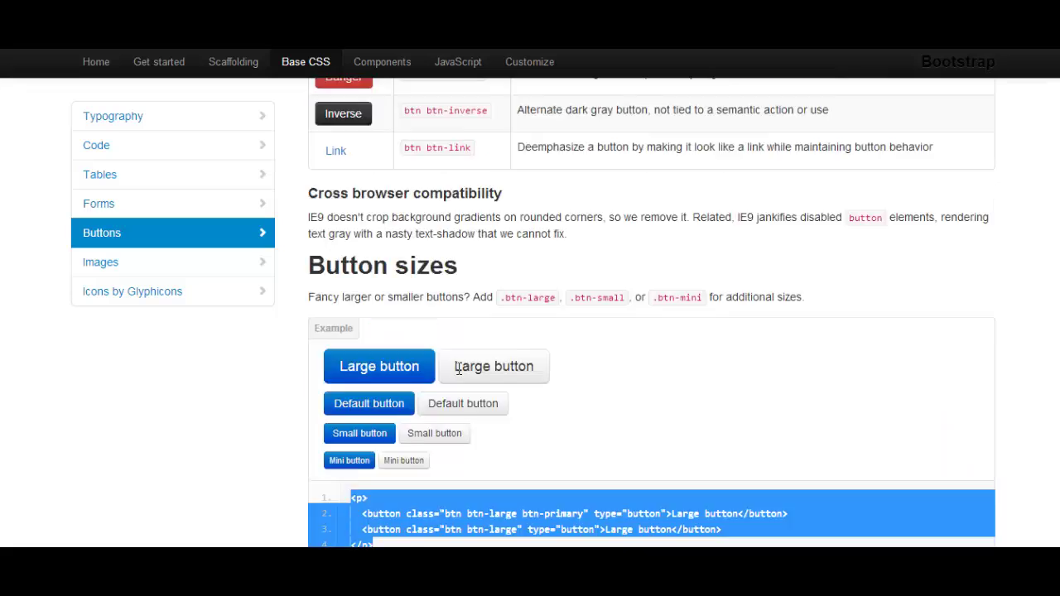
pyautogui.scroll(6, 458, 369)
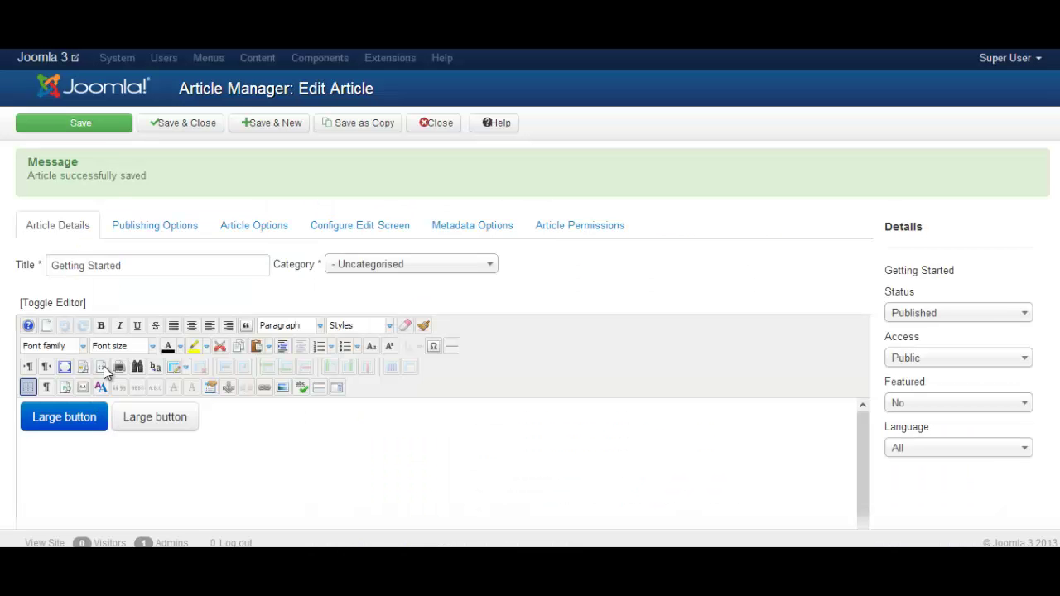
pyautogui.click(104, 366)
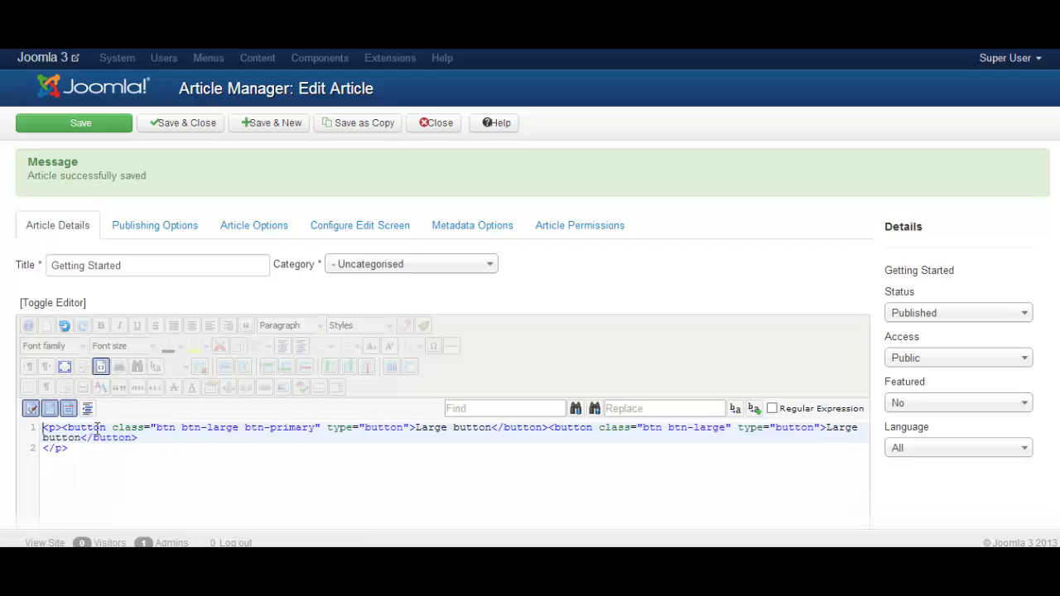
pyautogui.click(285, 428)
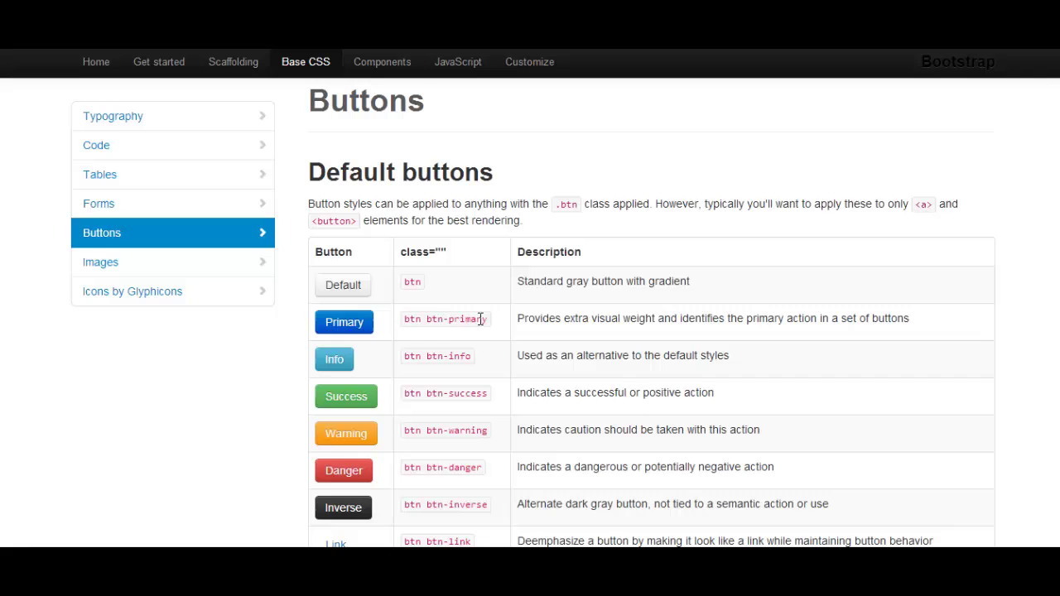
pyautogui.doubleClick(466, 395)
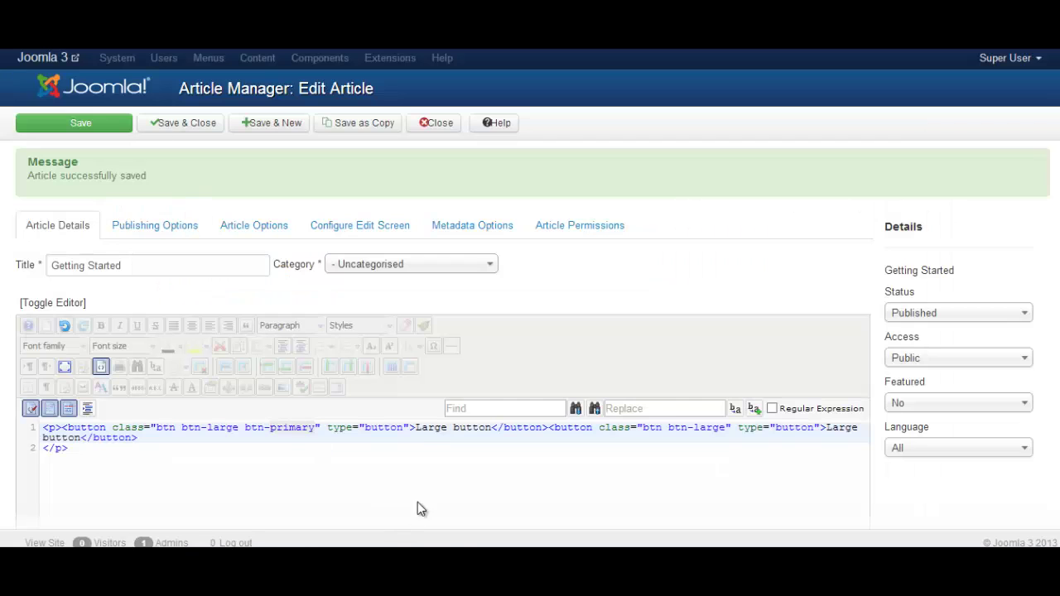
pyautogui.doubleClick(293, 430)
pyautogui.write('success')
# Label the first button Success and change the second button's size class to btn-medium in the article source
pyautogui.moveTo(416, 429); pyautogui.dragTo(487, 429)
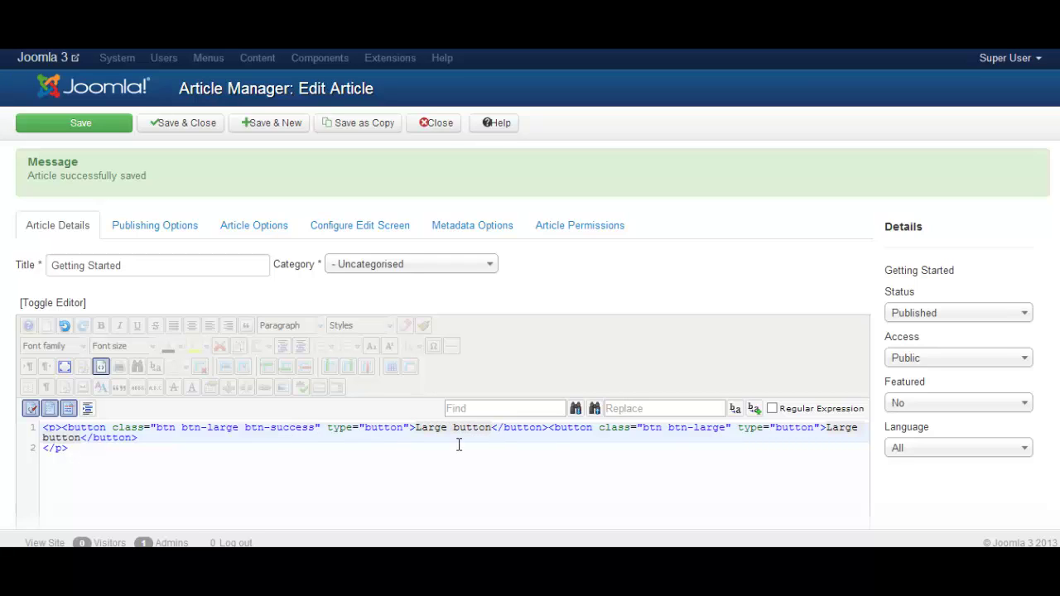
pyautogui.write('Success')
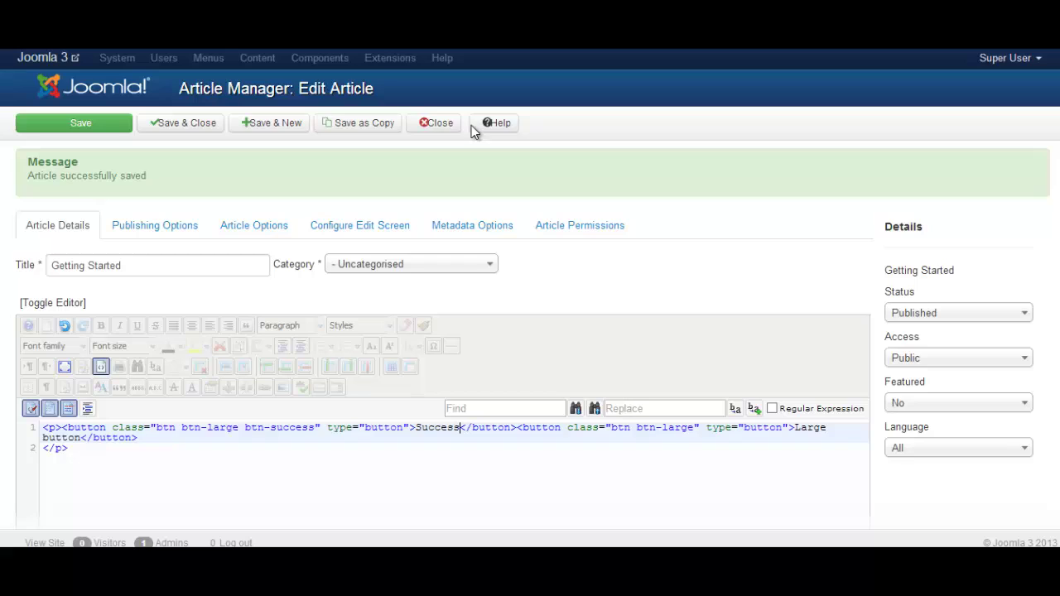
pyautogui.doubleClick(677, 428)
pyautogui.write('medium')
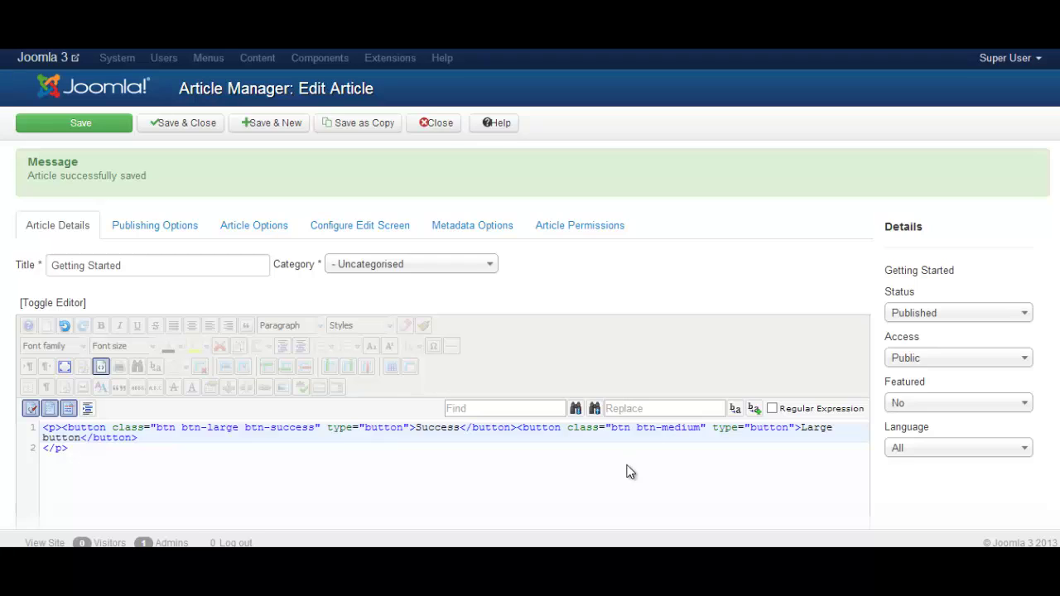
# Save the restyled buttons and reload the Joomla site's home page to check them
pyautogui.click(85, 125)
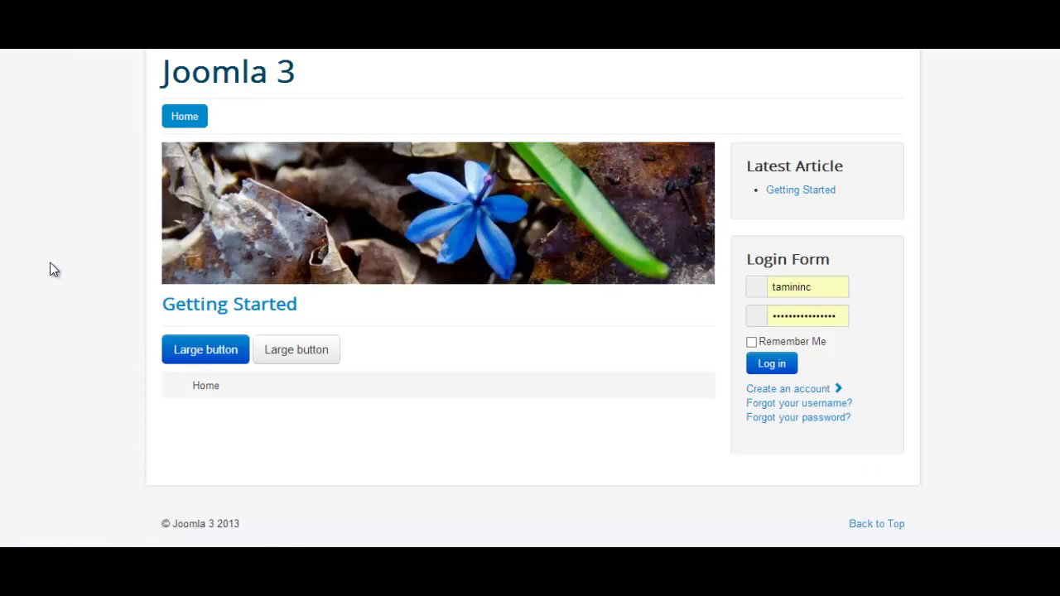
pyautogui.rightClick(53, 270)
pyautogui.click(83, 307)
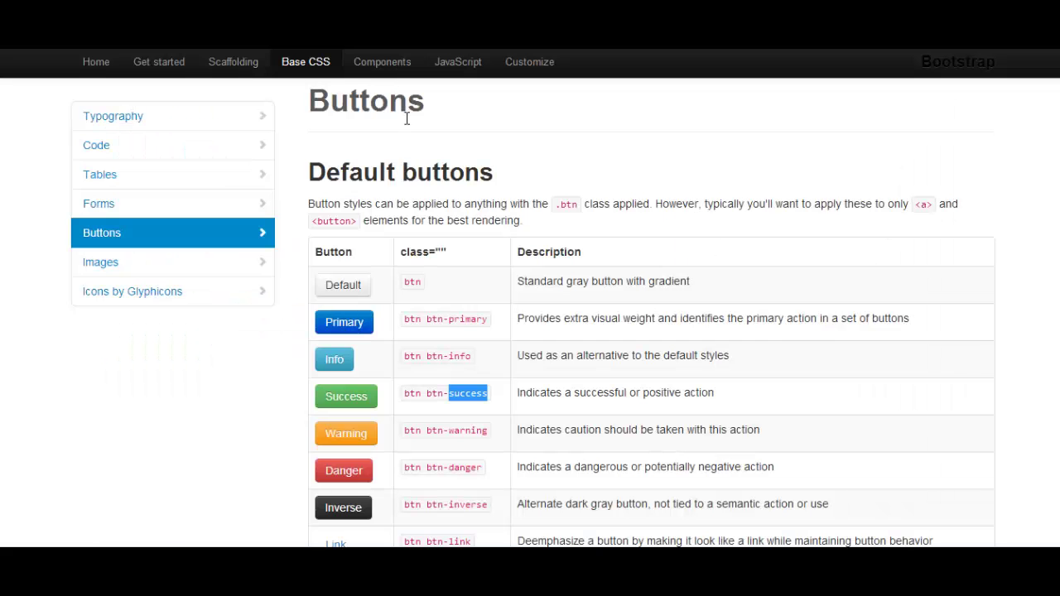
# Copy the two disabled link lines from the Anchor element example under Disabled state in the Bootstrap documentation
pyautogui.scroll(-2, 570, 393)
pyautogui.scroll(-4, 570, 393)
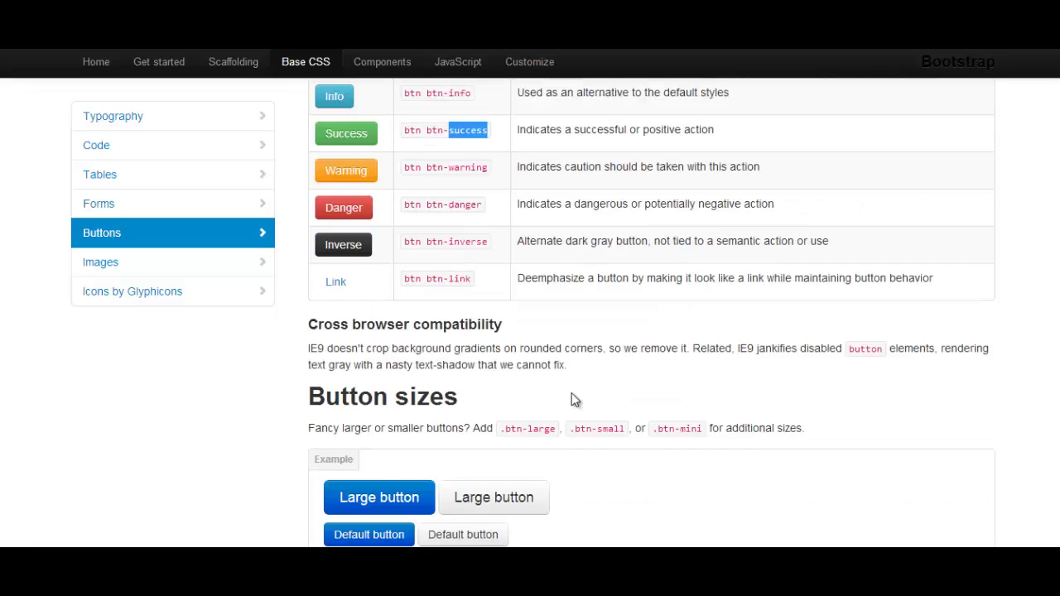
pyautogui.scroll(-8, 623, 409)
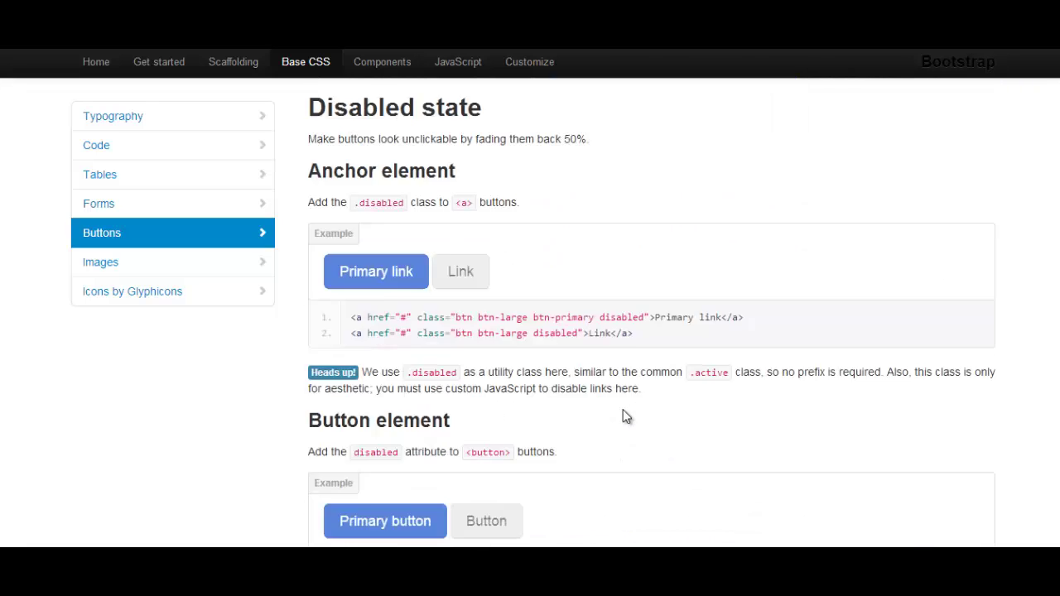
pyautogui.scroll(2, 626, 417)
pyautogui.scroll(-4, 627, 417)
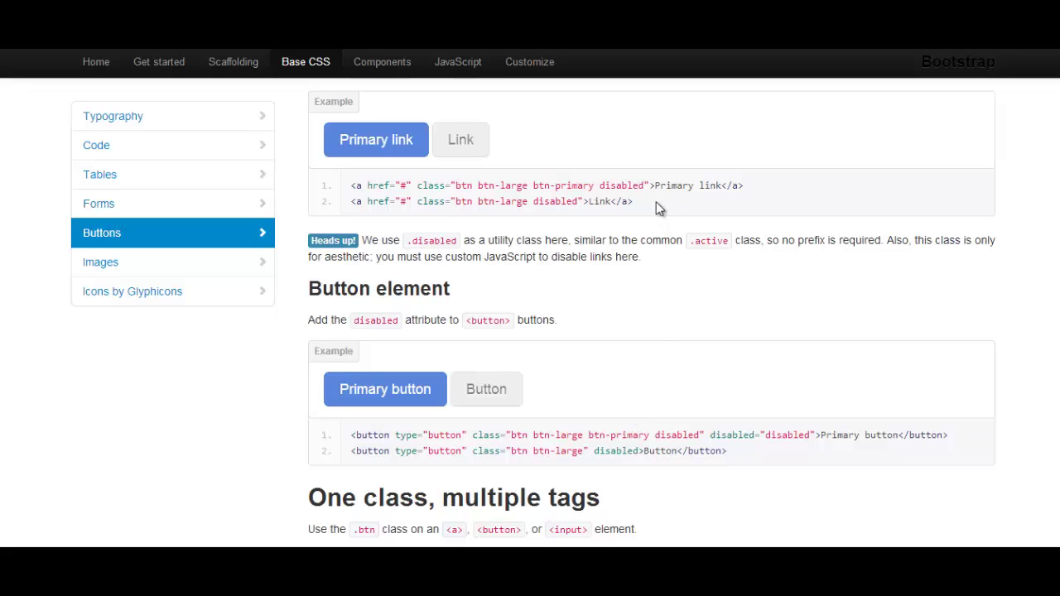
pyautogui.moveTo(656, 201); pyautogui.dragTo(351, 185)
pyautogui.hotkey('ctrl', 'c')
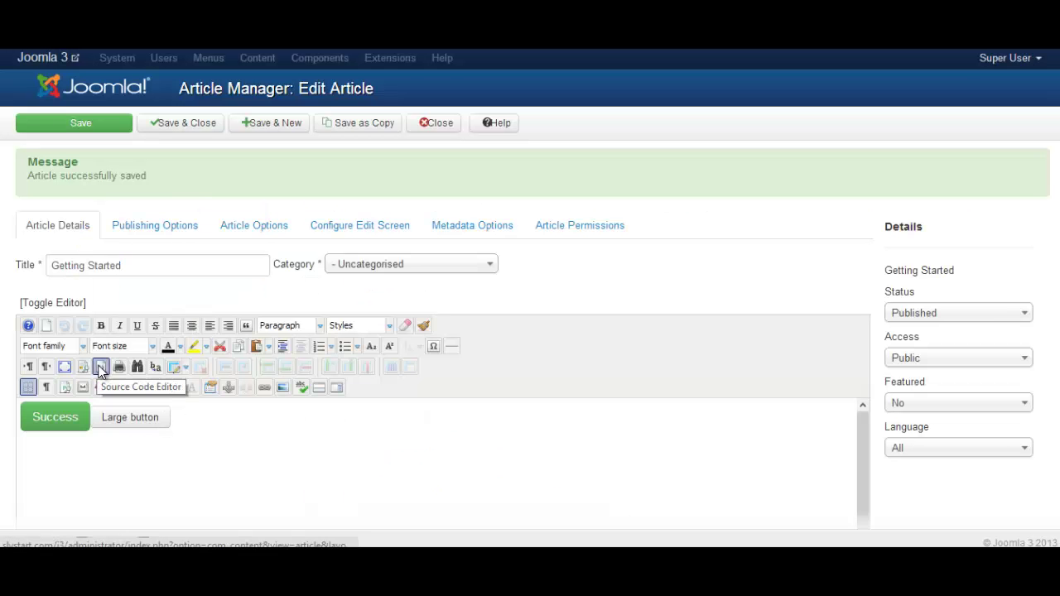
# Add the copied disabled link code at the end of the Joomla article's source and save the article
pyautogui.click(100, 366)
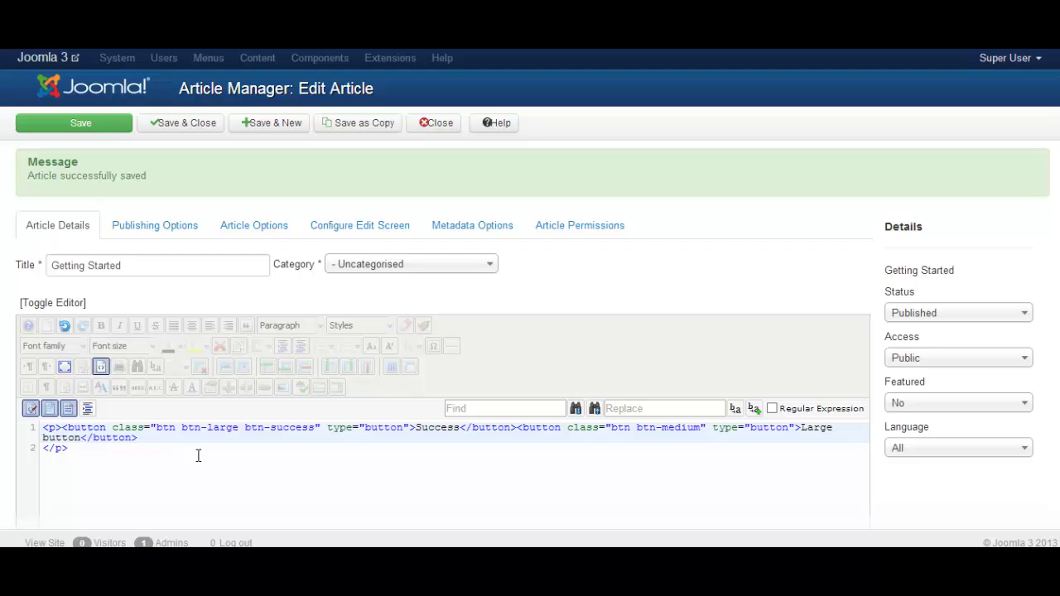
pyautogui.click(187, 455)
pyautogui.hotkey('ctrl', 'v')
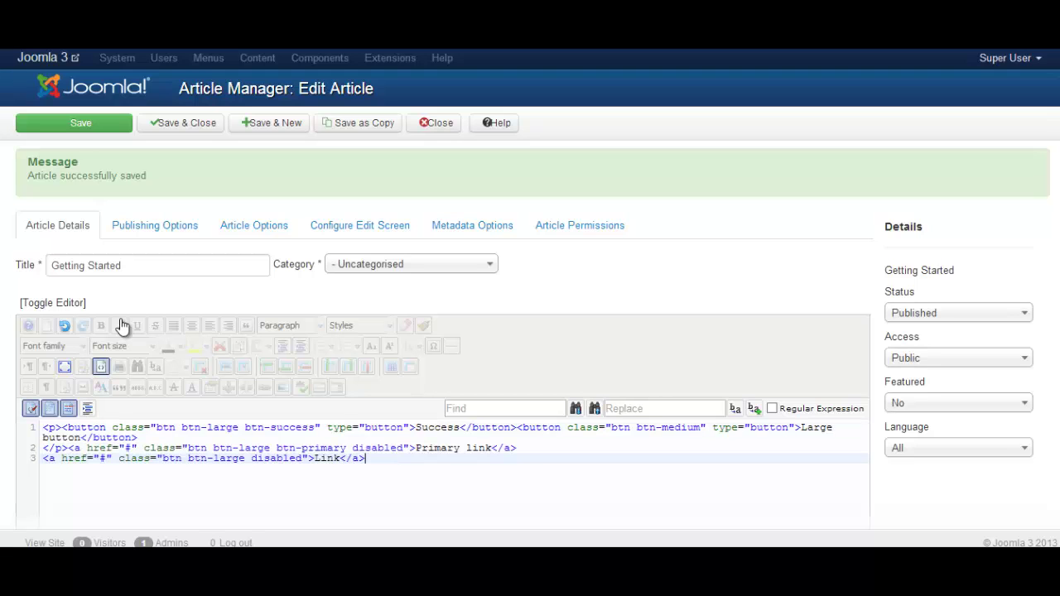
pyautogui.click(80, 123)
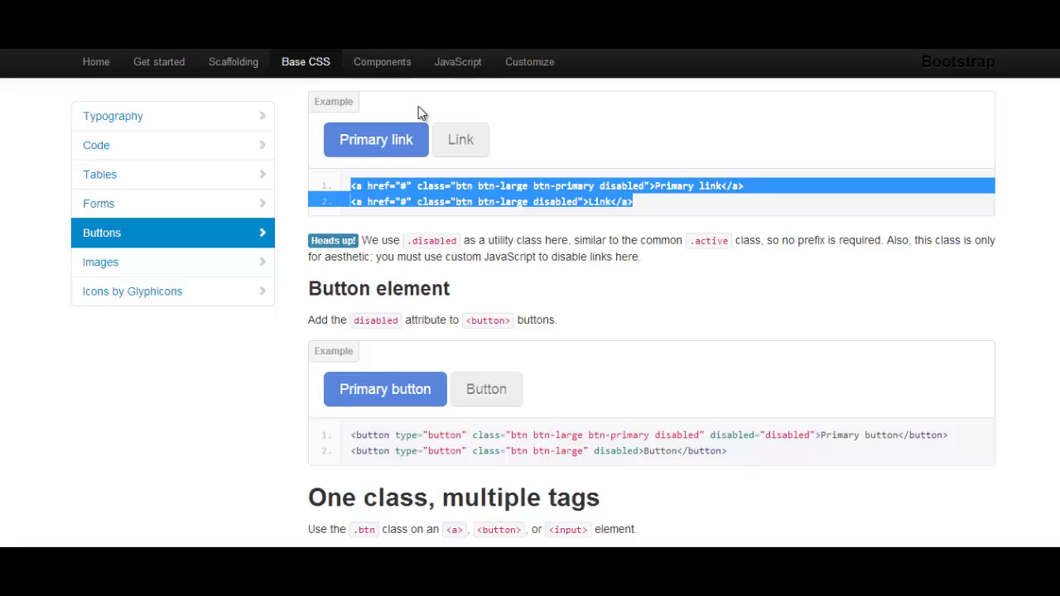
# Copy the img-rounded, img-circle and img-polaroid example lines from the Images section of the Bootstrap documentation
pyautogui.scroll(-5, 548, 360)
pyautogui.scroll(-5, 571, 388)
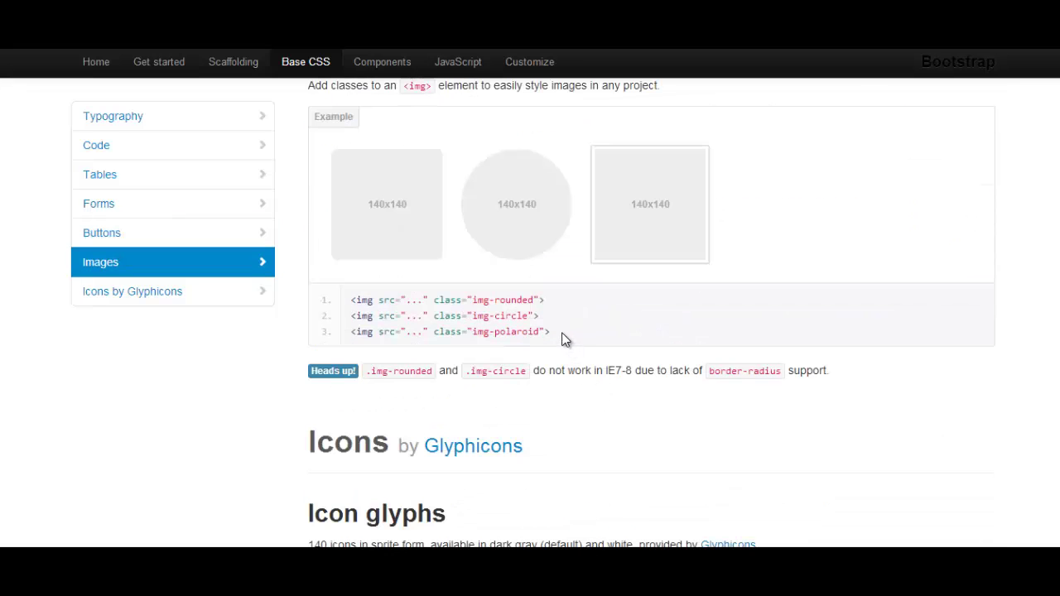
pyautogui.moveTo(550, 332); pyautogui.dragTo(349, 300)
pyautogui.hotkey('ctrl', 'c')
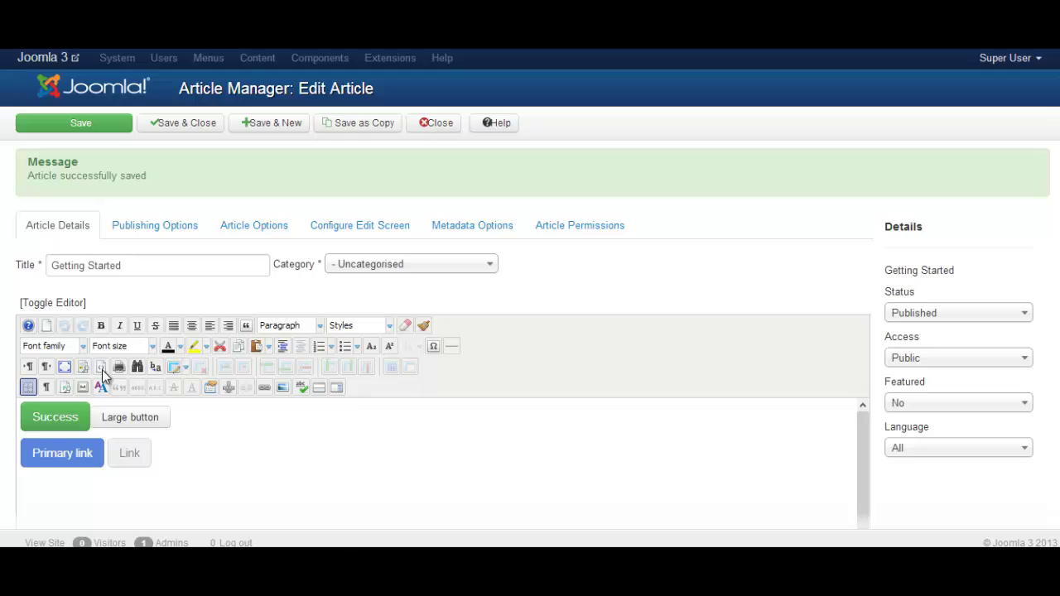
# Paste the copied img-rounded, img-circle and img-polaroid lines at the end of the article's source code and save the article
pyautogui.click(100, 367)
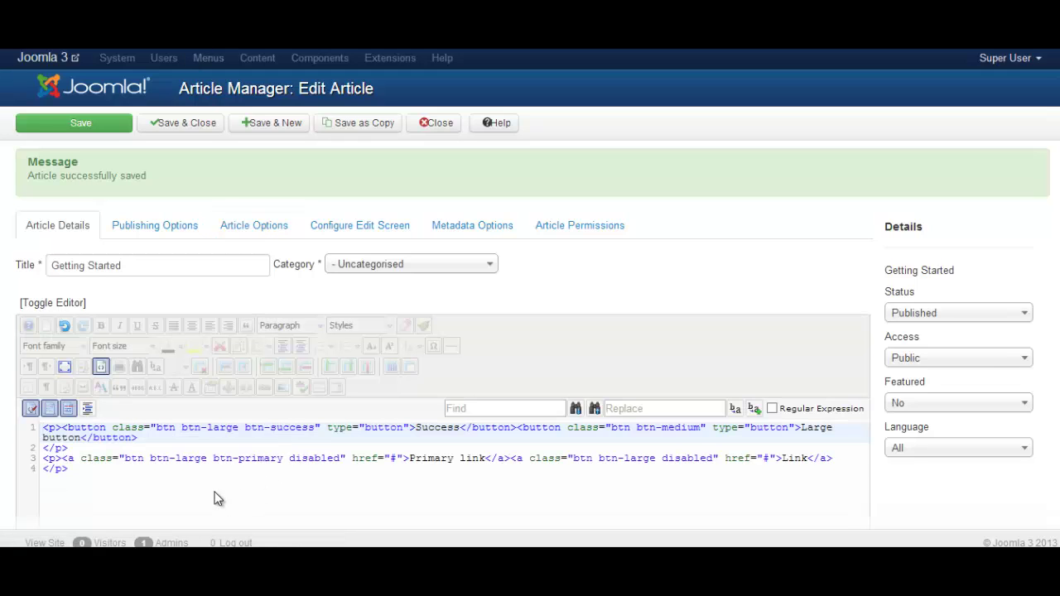
pyautogui.click(214, 498)
pyautogui.hotkey('ctrl', 'v')
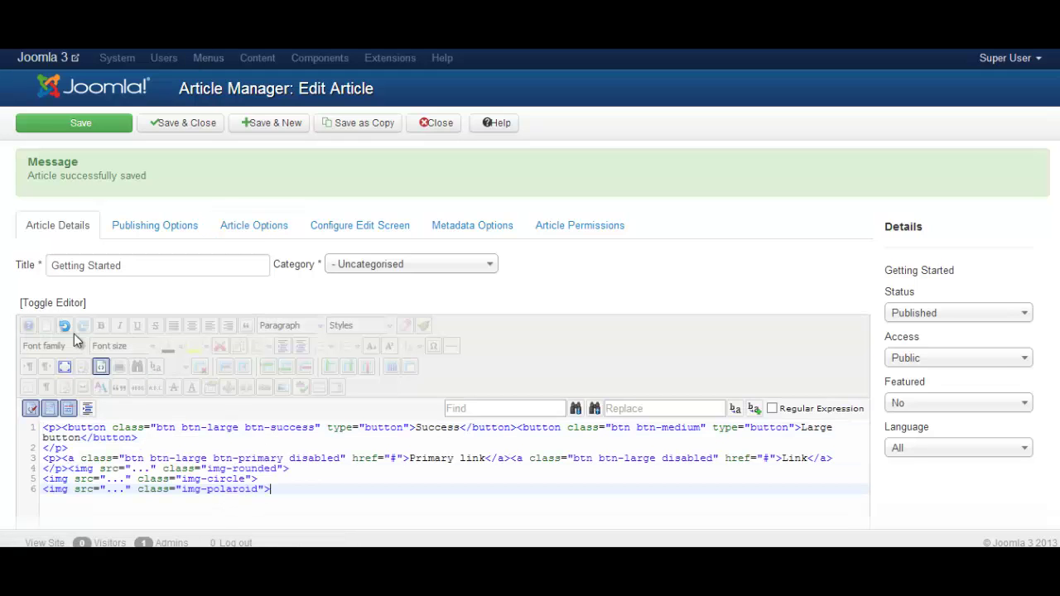
pyautogui.click(88, 126)
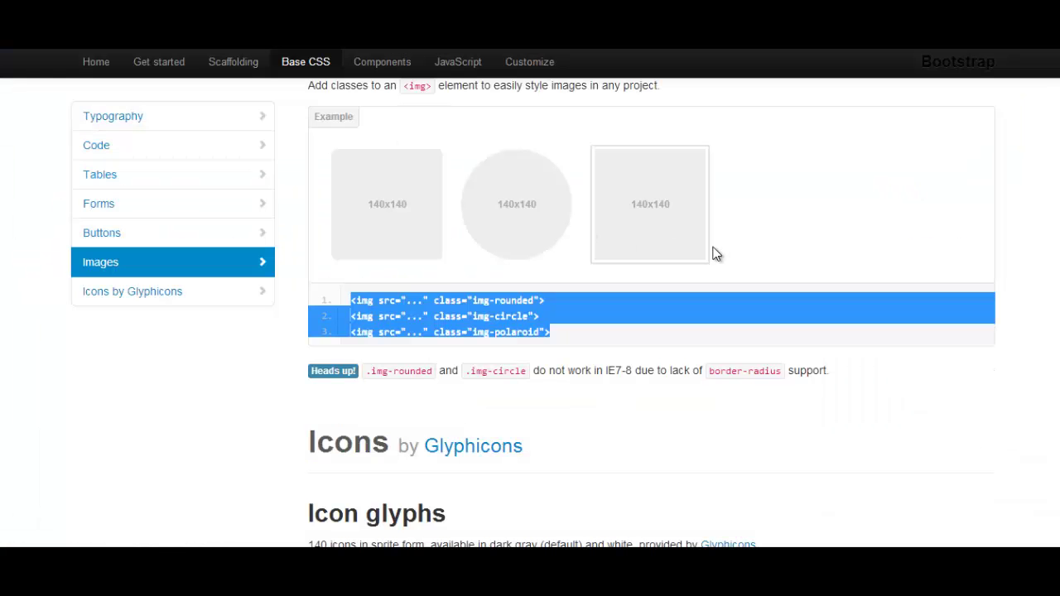
# Review the image styles in the Bootstrap documentation, and reload the Joomla site's home page to check the added images
pyautogui.click(721, 226)
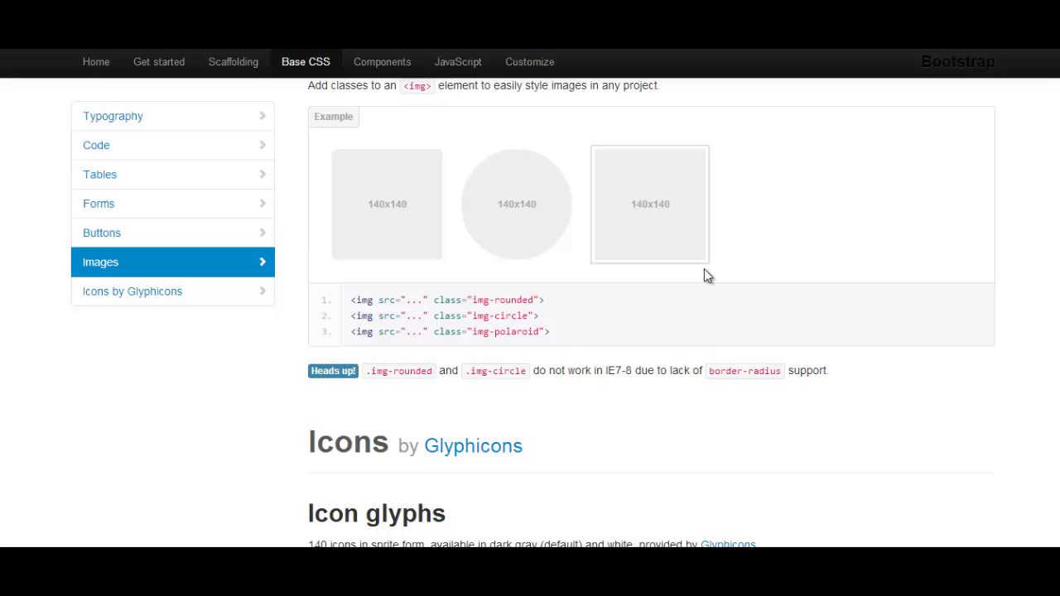
pyautogui.scroll(2, 695, 281)
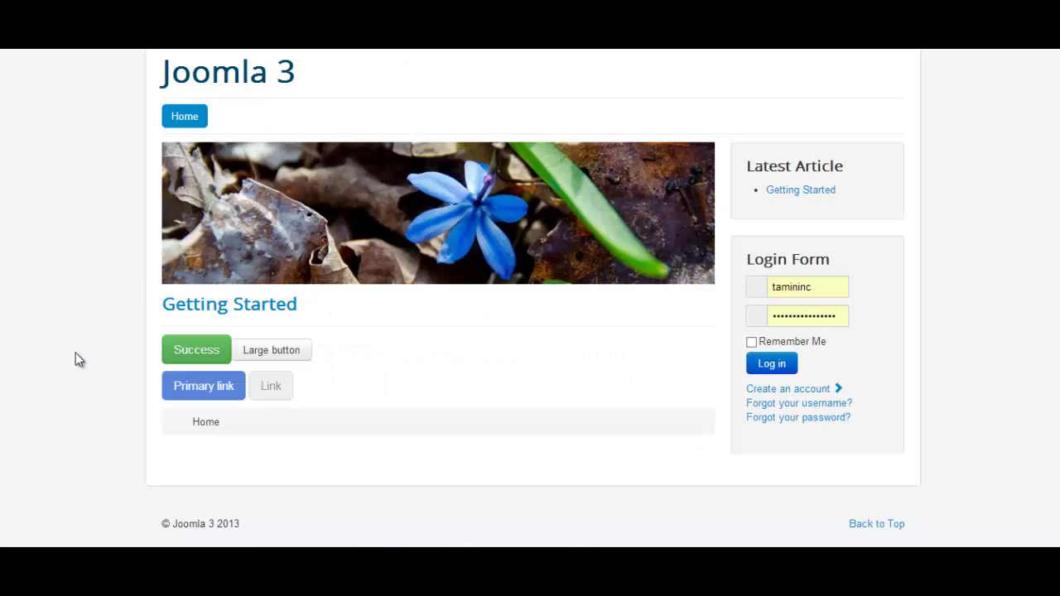
pyautogui.rightClick(83, 353)
pyautogui.click(191, 400)
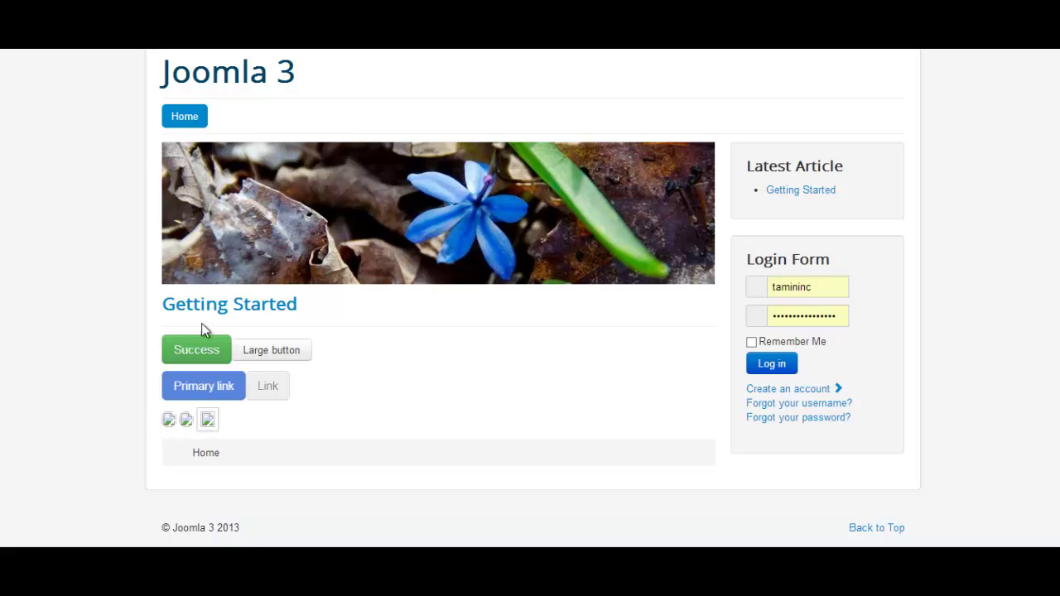
# Inspect the src placeholders of the three image tags in the Joomla article's source code and return to the visual editor
pyautogui.hotkey('ctrl', 'Tab')
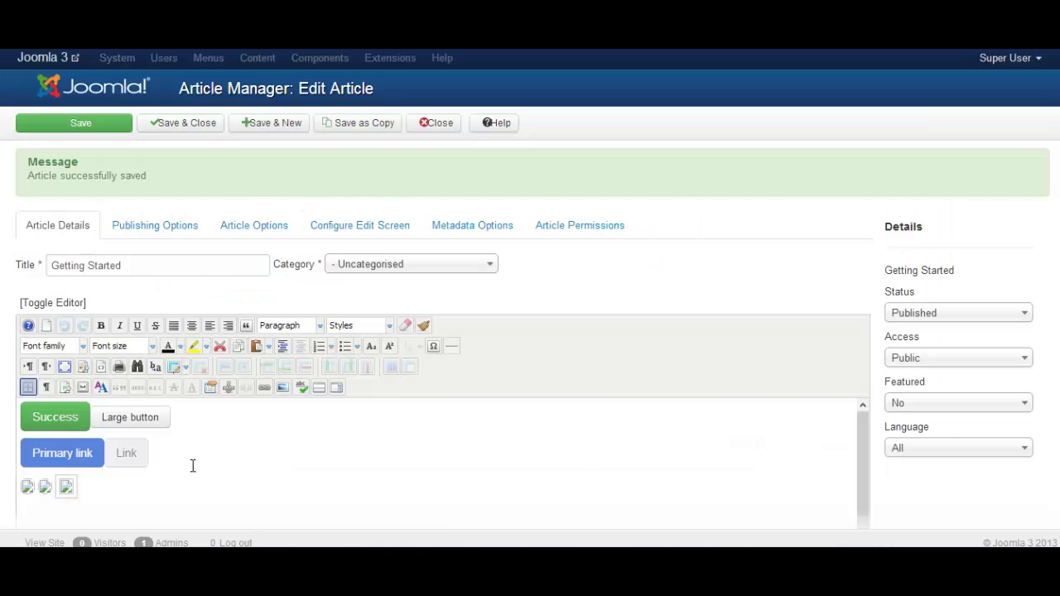
pyautogui.scroll(-1, 192, 464)
pyautogui.click(101, 370)
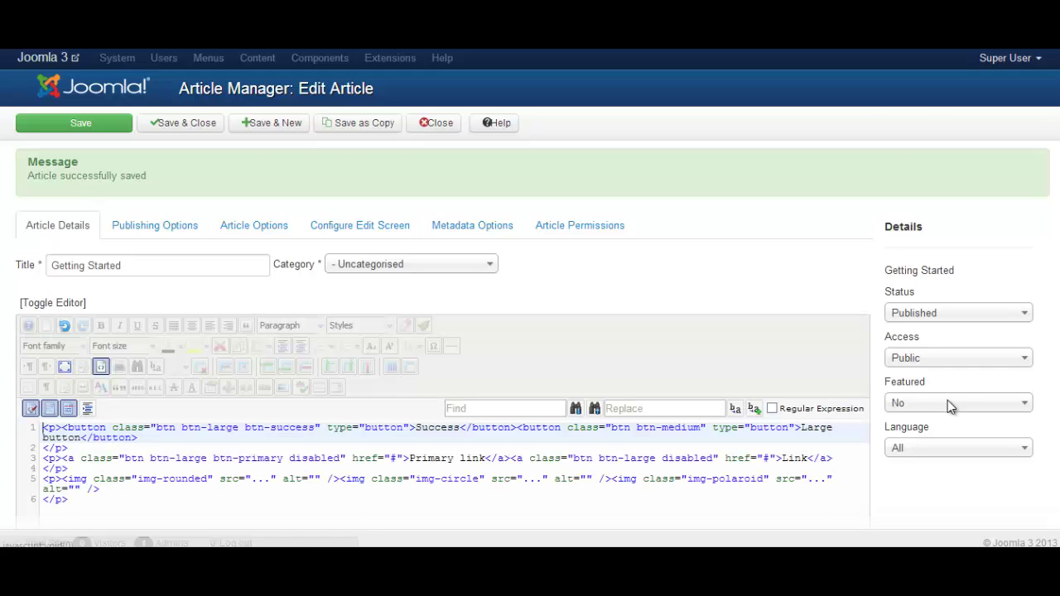
pyautogui.scroll(-3, 948, 400)
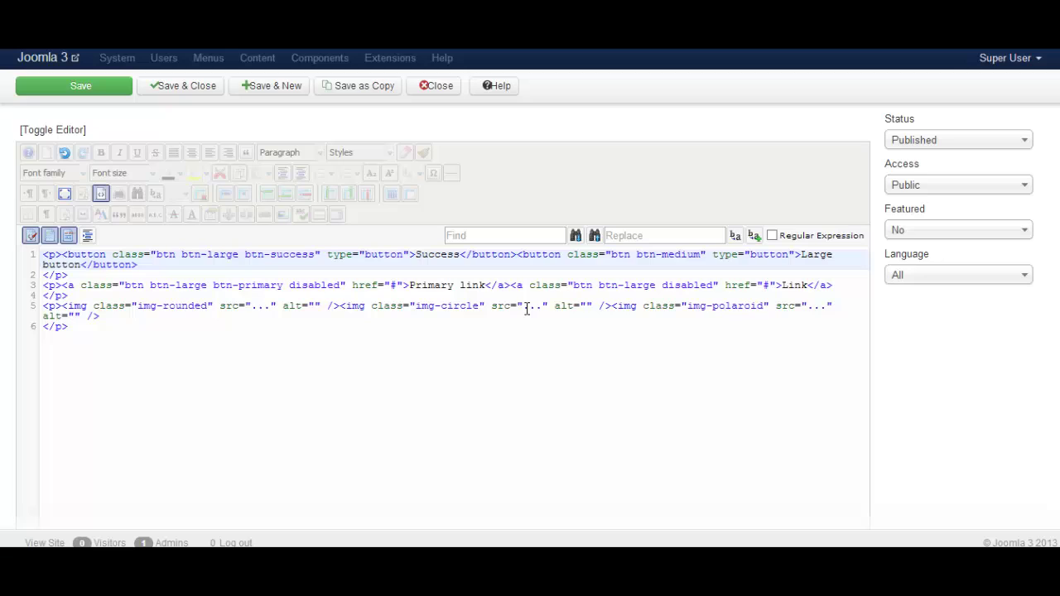
pyautogui.moveTo(525, 306); pyautogui.dragTo(539, 307)
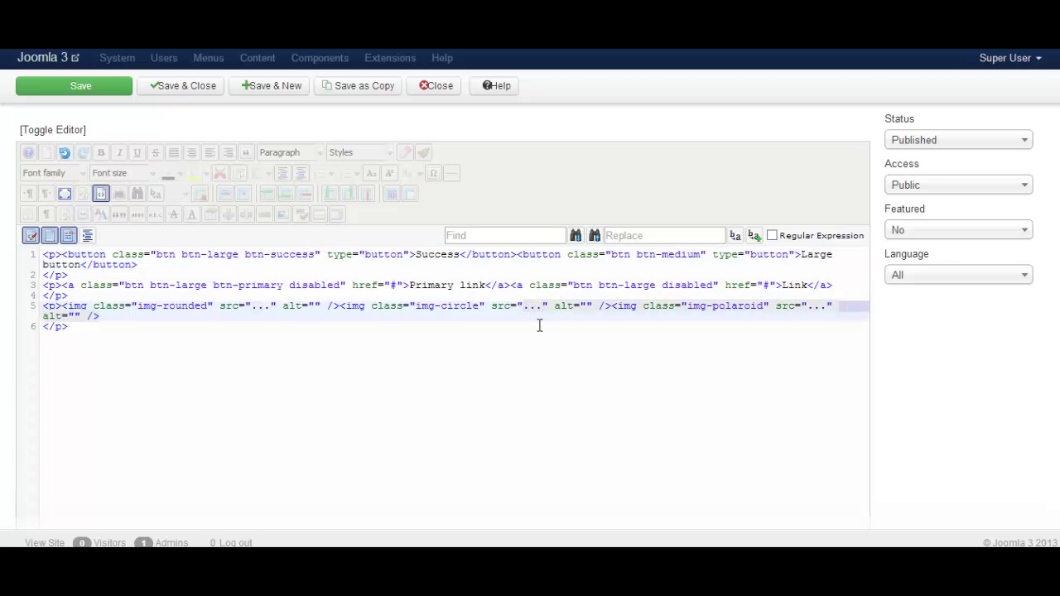
pyautogui.click(434, 377)
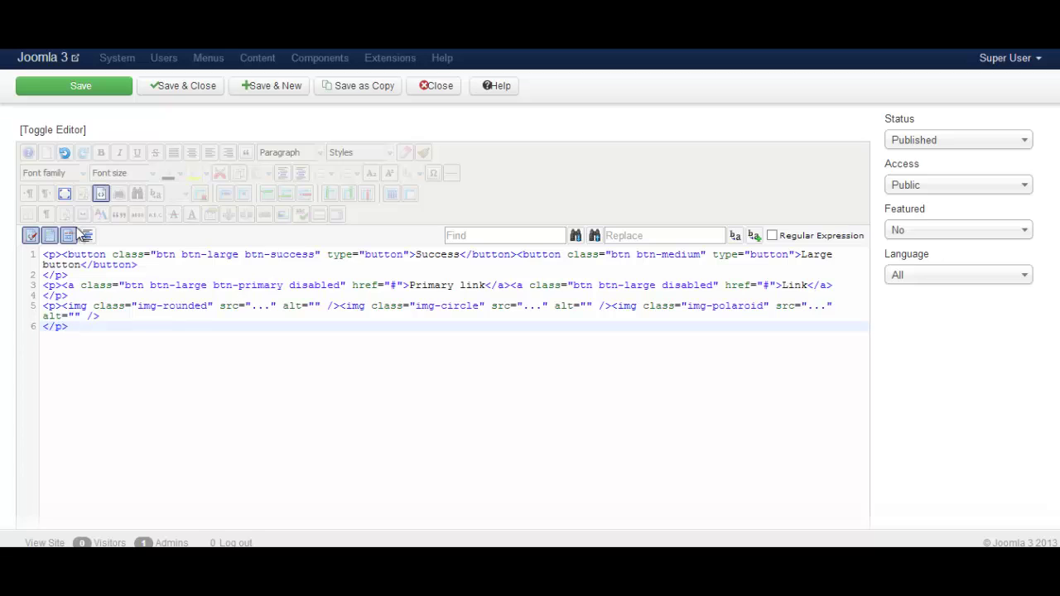
pyautogui.click(101, 193)
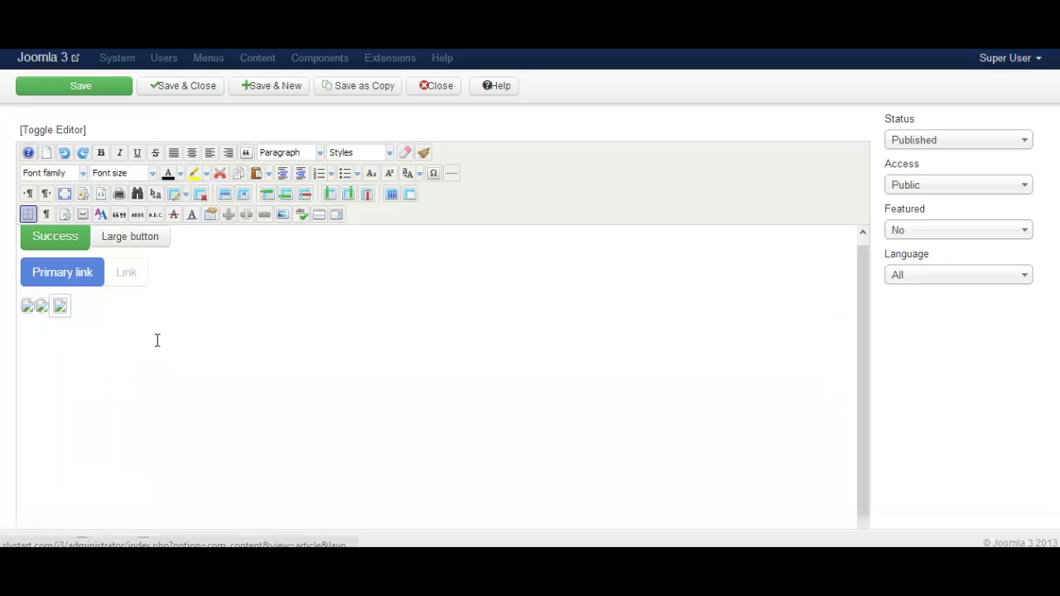
# Copy the URL of powered_by.png from the Image Manager and close it without inserting the image
pyautogui.click(281, 215)
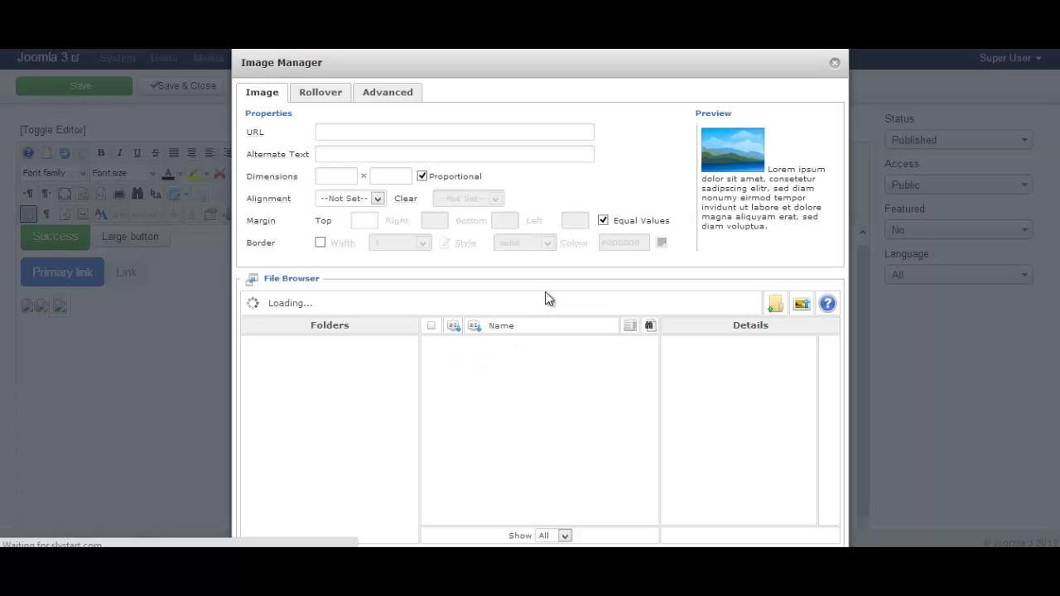
pyautogui.click(337, 348)
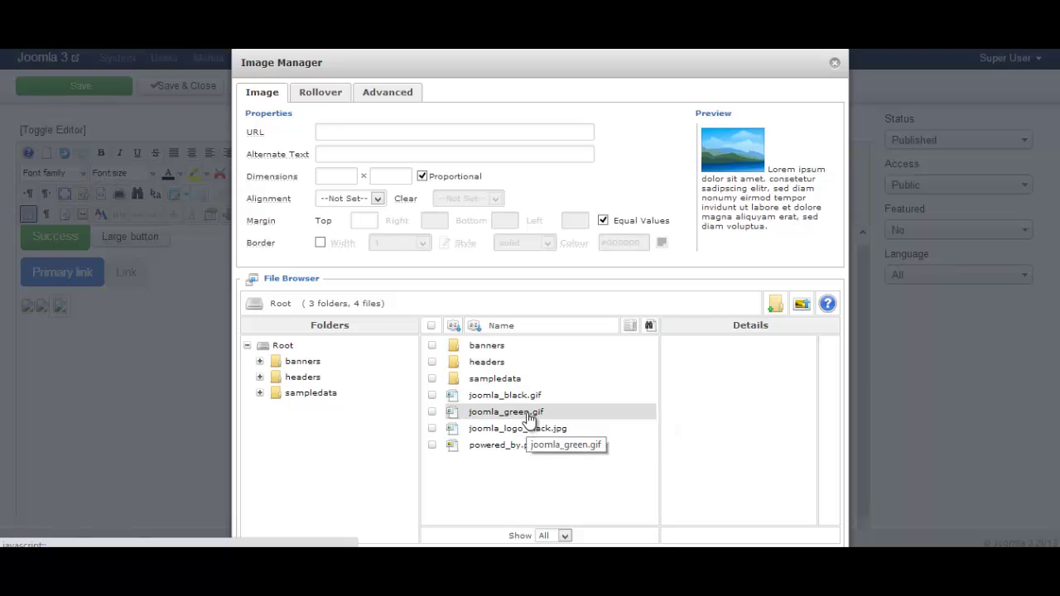
pyautogui.click(514, 448)
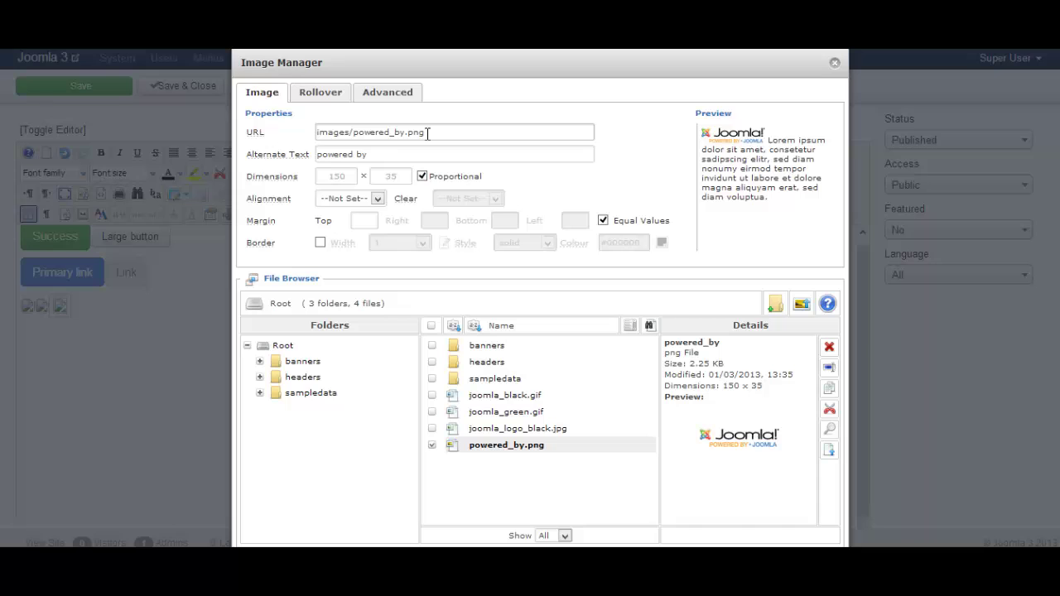
pyautogui.moveTo(427, 134); pyautogui.dragTo(316, 134)
pyautogui.hotkey('ctrl', 'c')
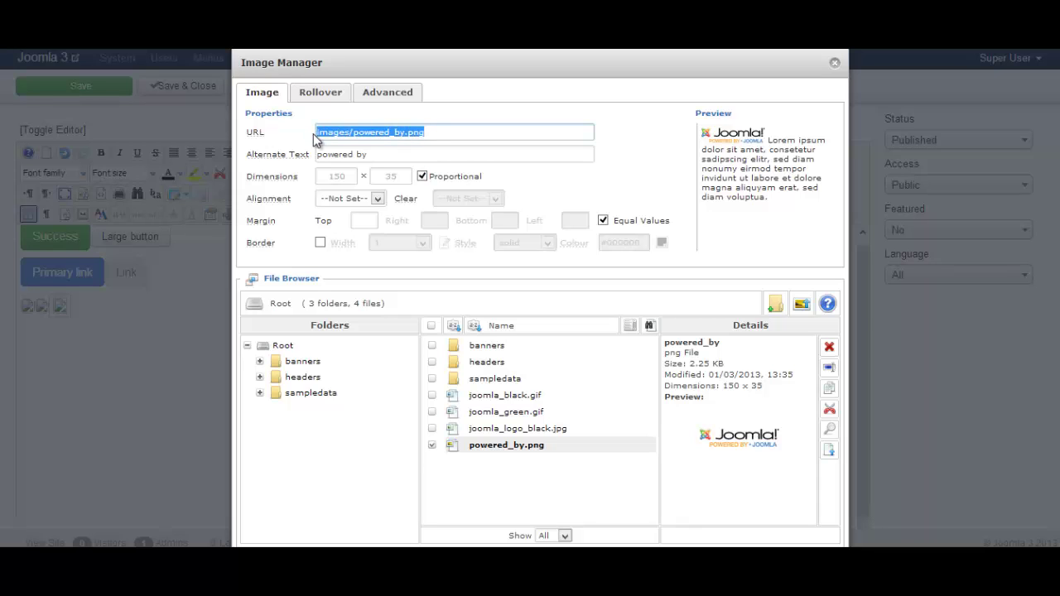
pyautogui.scroll(-5, 736, 331)
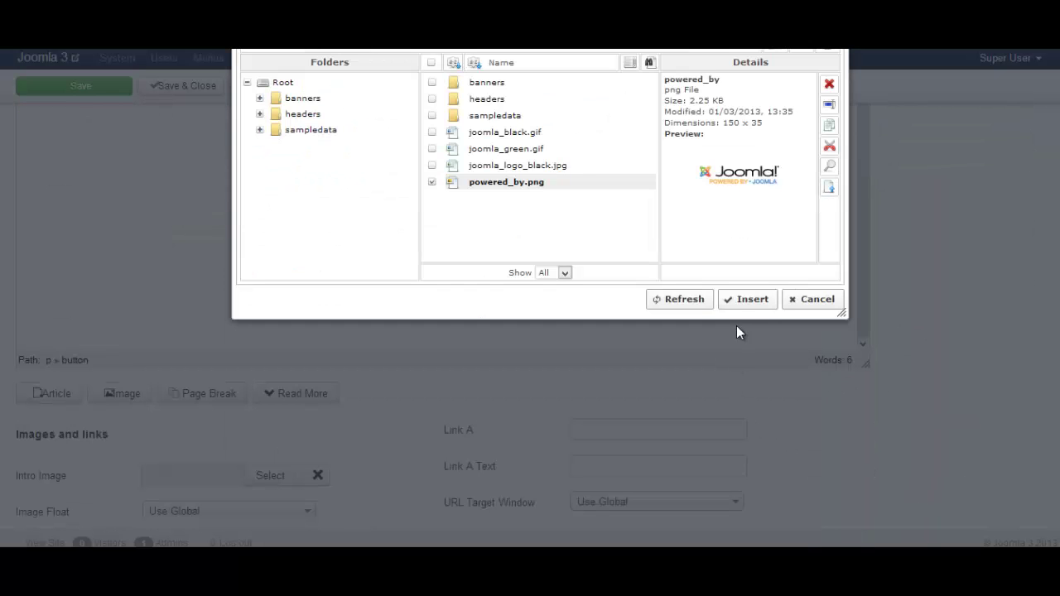
pyautogui.press('Escape')
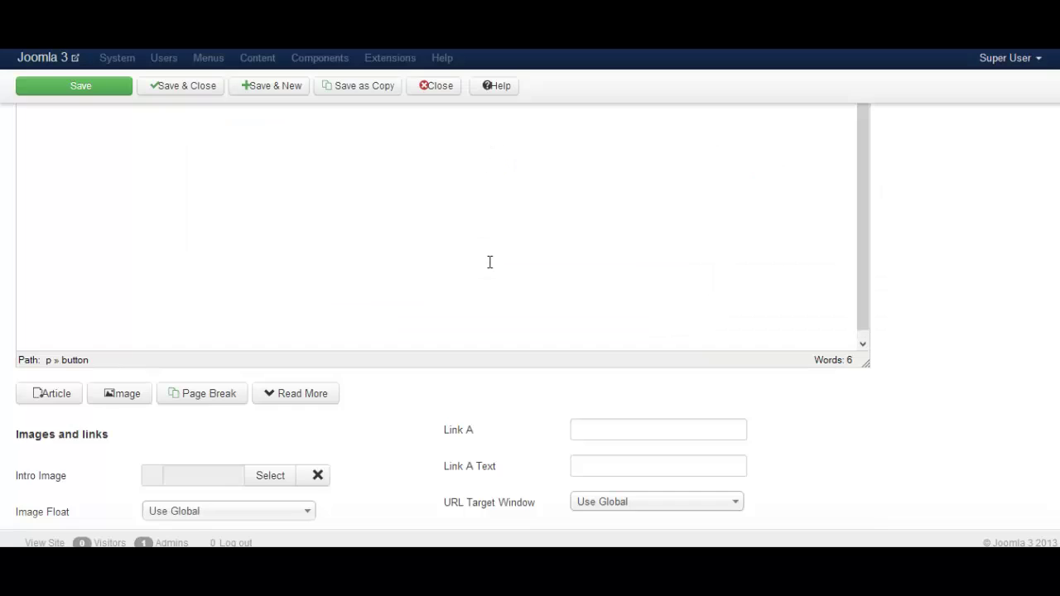
# Replace the src placeholders of the rounded, circle and polaroid images with images/powered_by.png in the article's source code
pyautogui.scroll(5, 497, 281)
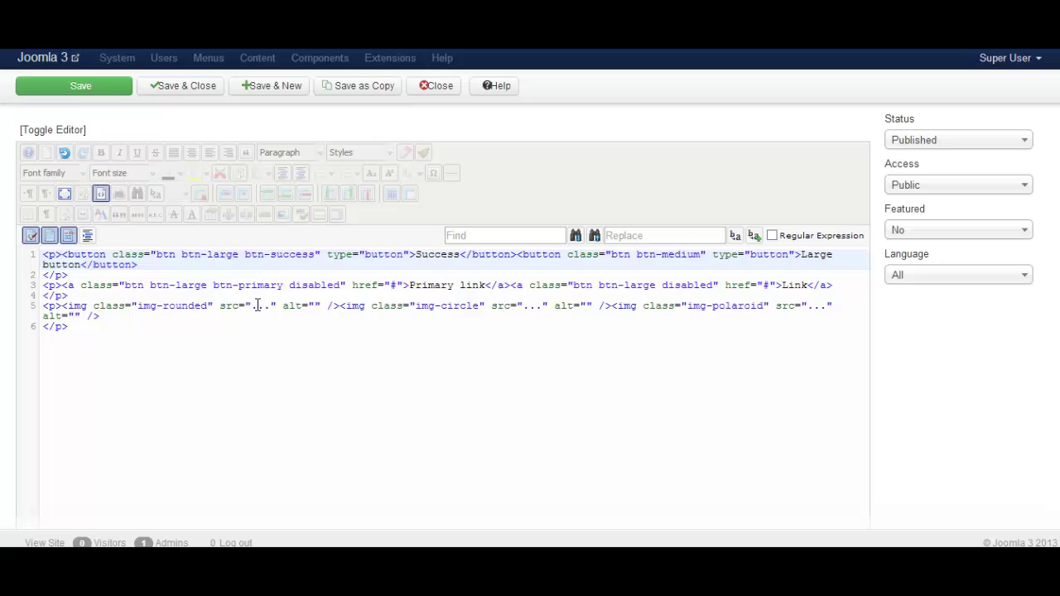
pyautogui.moveTo(253, 306); pyautogui.dragTo(273, 305)
pyautogui.hotkey('ctrl', 'v')
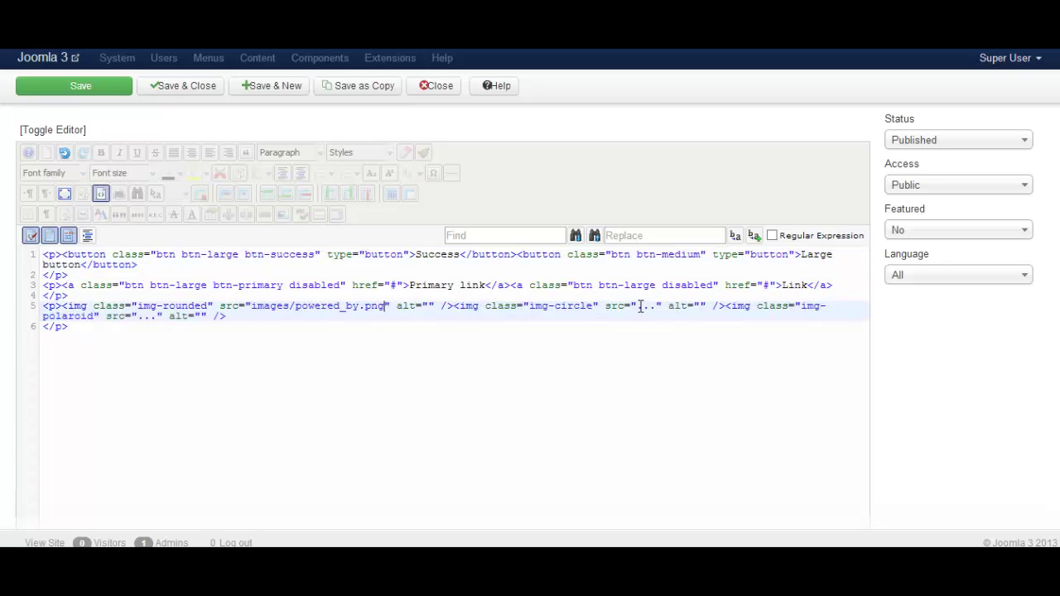
pyautogui.moveTo(637, 307); pyautogui.dragTo(652, 306)
pyautogui.hotkey('ctrl', 'v')
pyautogui.moveTo(207, 317); pyautogui.dragTo(224, 316)
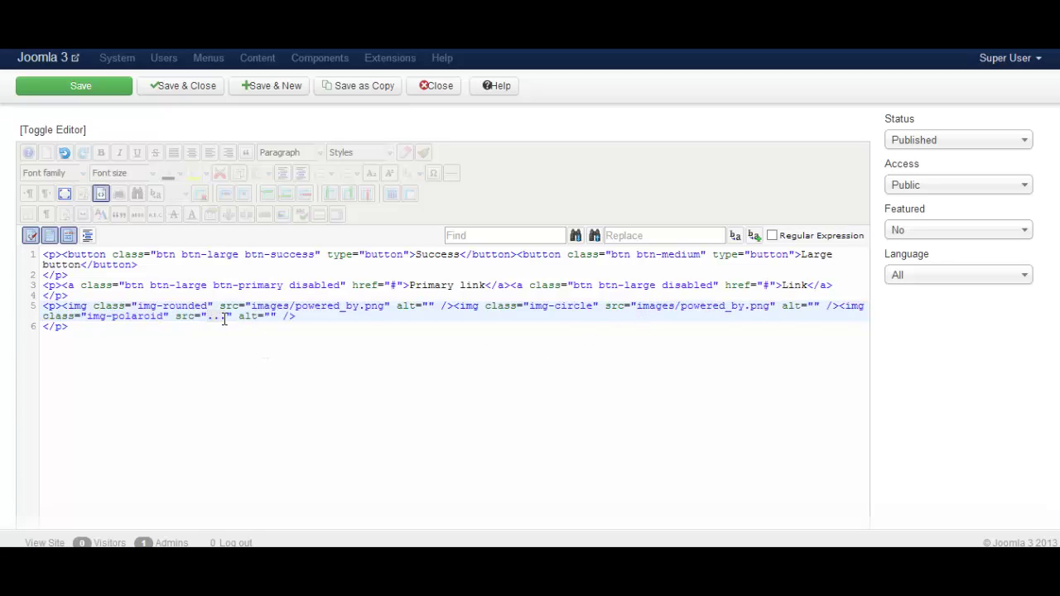
pyautogui.hotkey('ctrl', 'v')
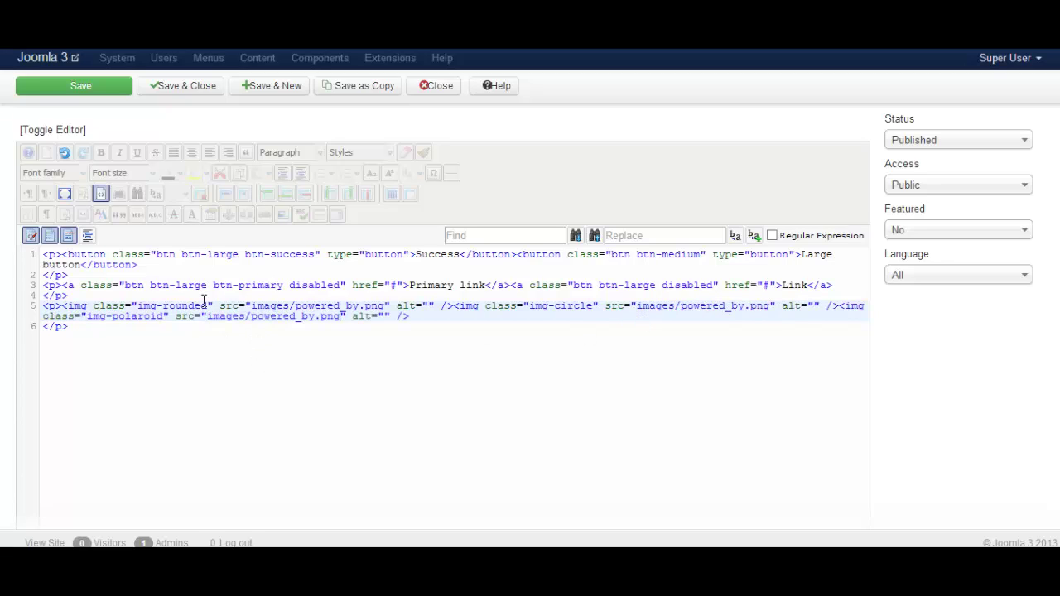
# Save the article and reload the Joomla site's home page to check the three logo images
pyautogui.click(100, 89)
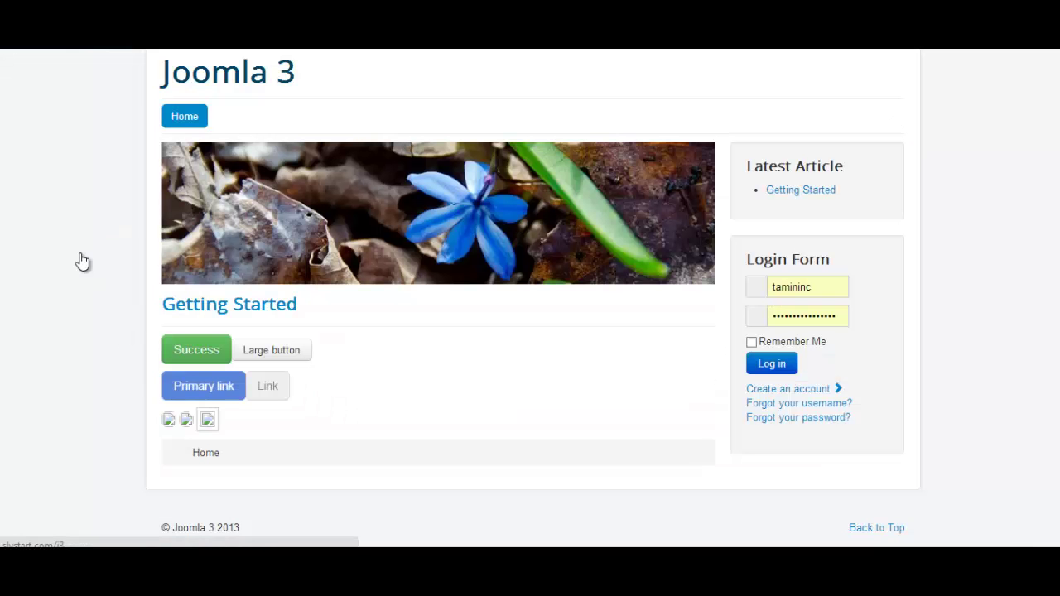
pyautogui.rightClick(93, 299)
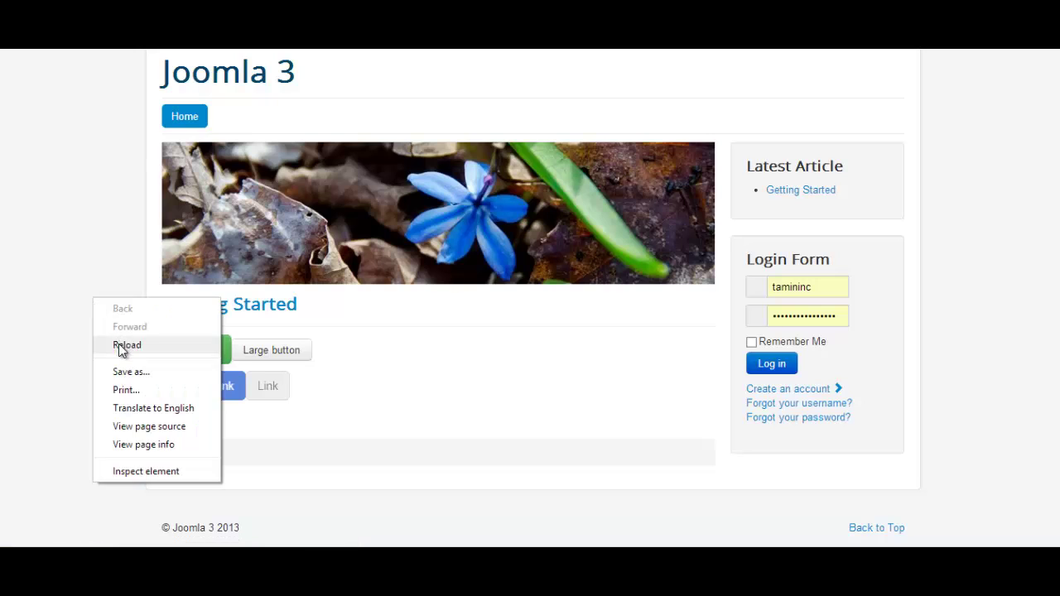
pyautogui.click(116, 345)
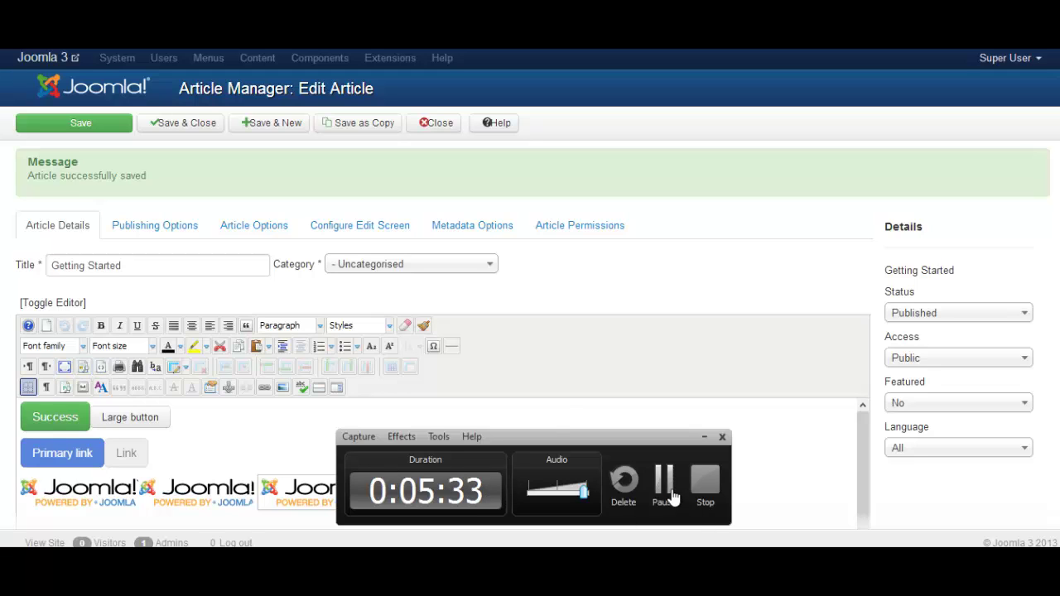
# Look over the rounded, circle and polaroid leaf images in the article editor
pyautogui.click(665, 488)
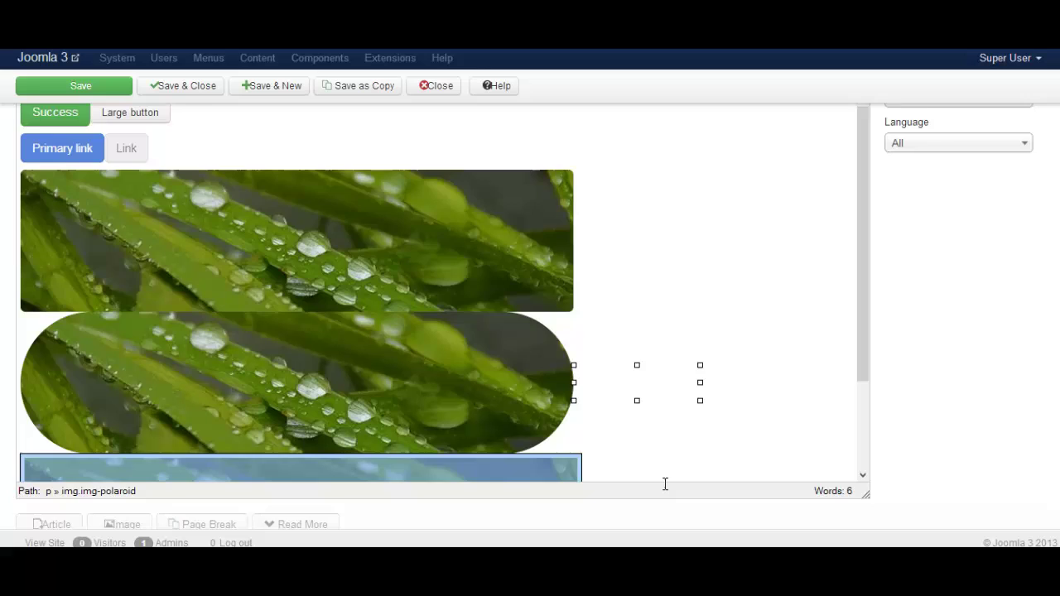
pyautogui.click(665, 484)
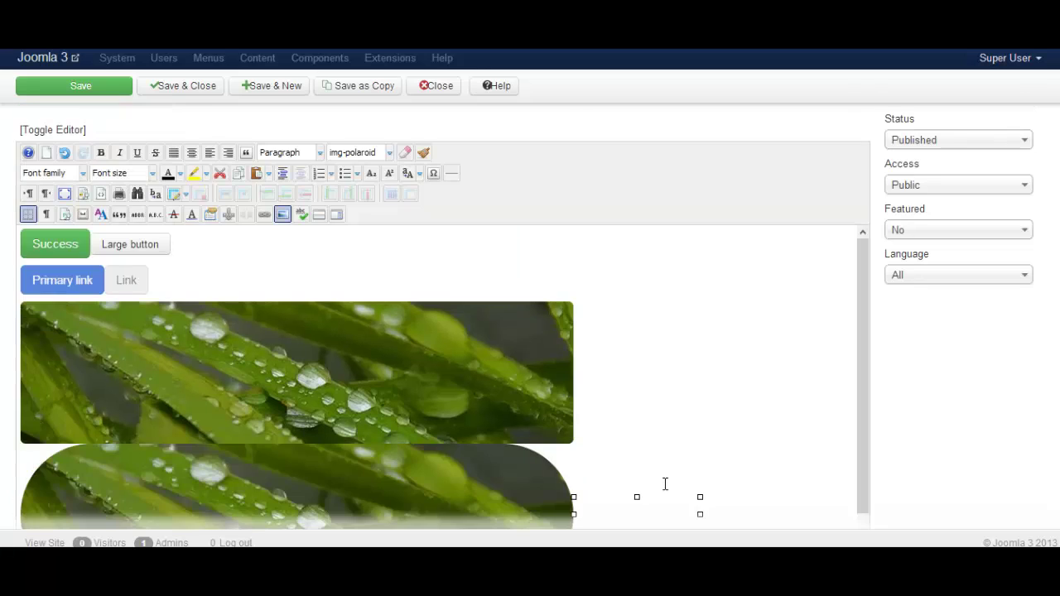
pyautogui.scroll(-5, 666, 484)
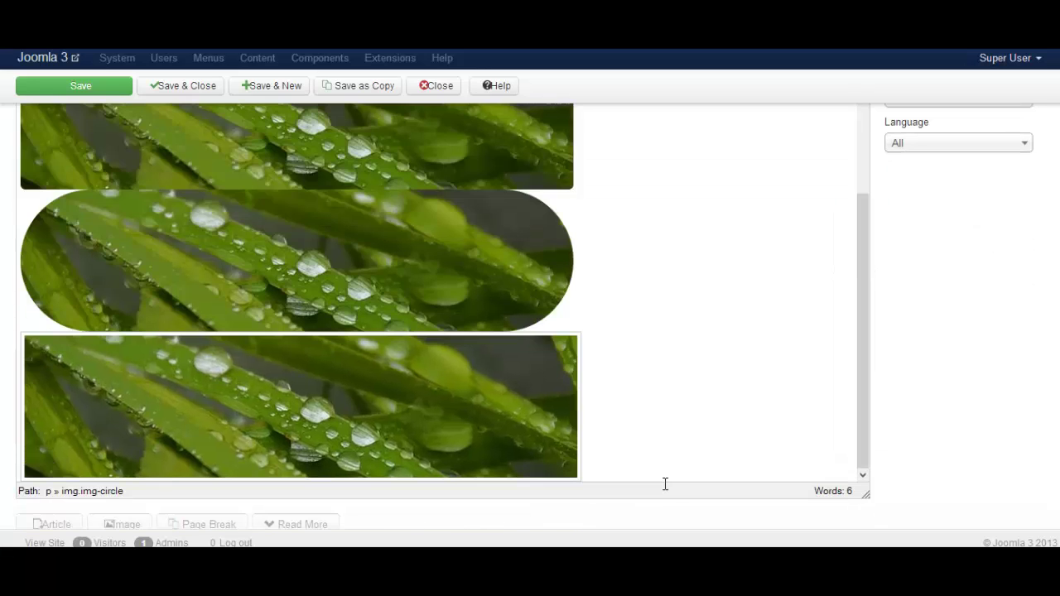
pyautogui.scroll(5, 665, 487)
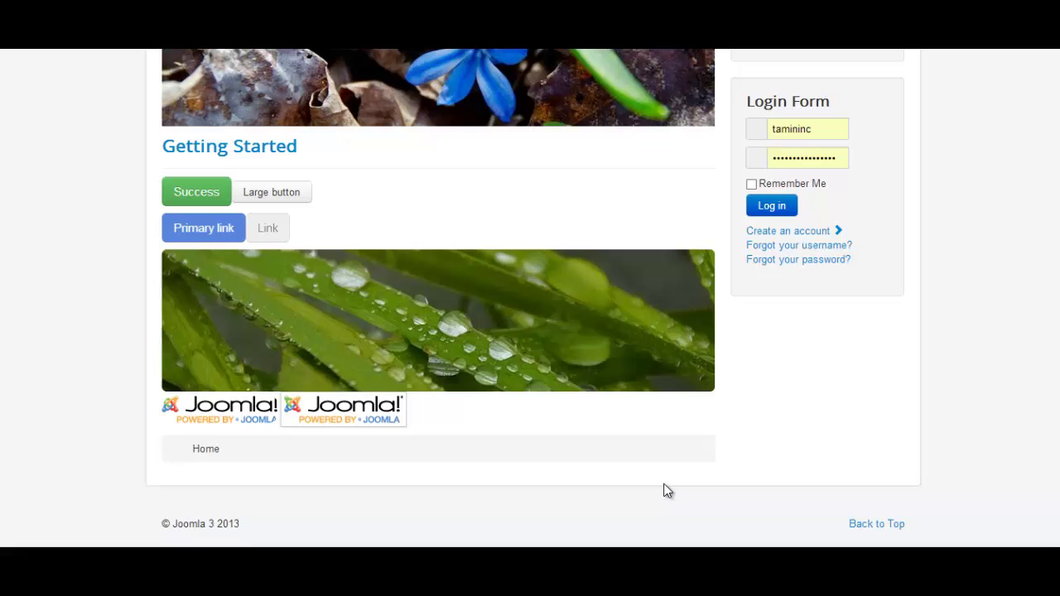
# Reload the site's home page and compare its three leaf images with the Images example in the Bootstrap documentation
pyautogui.hotkey('shift', 'F10')
pyautogui.press('Down')
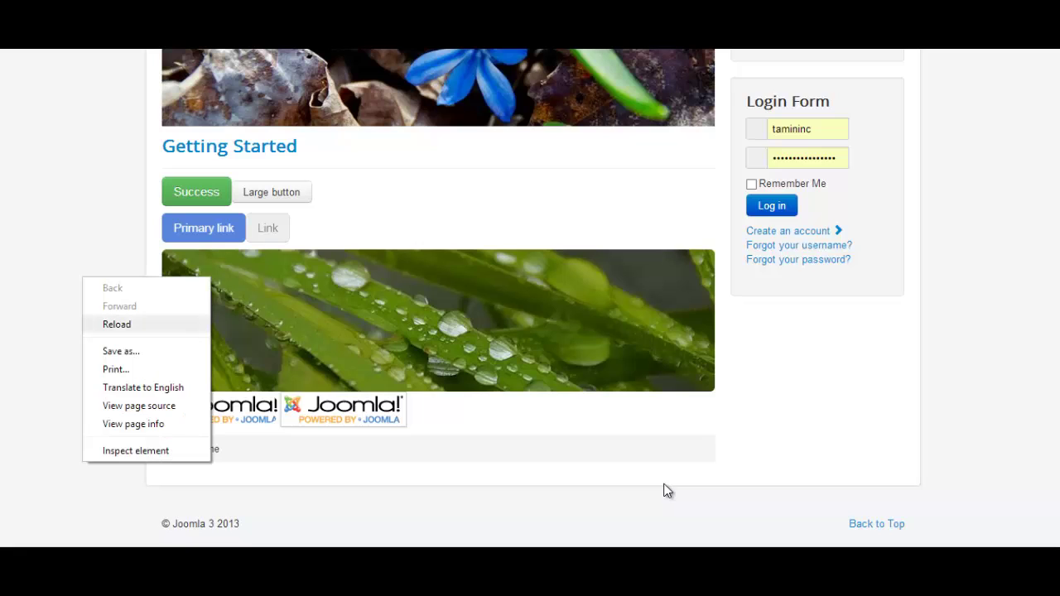
pyautogui.press('Return')
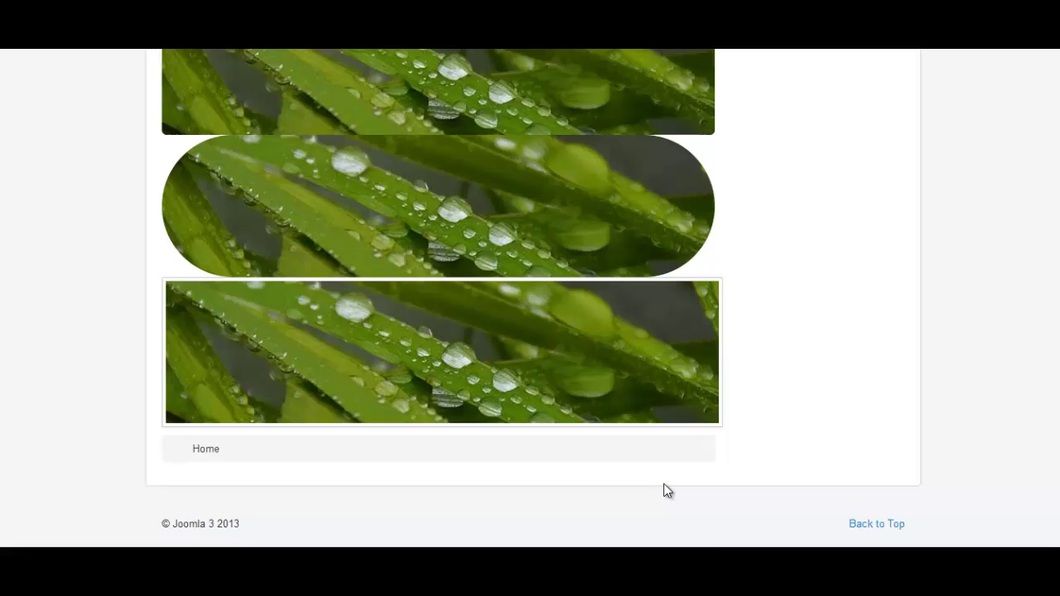
pyautogui.scroll(2, 667, 491)
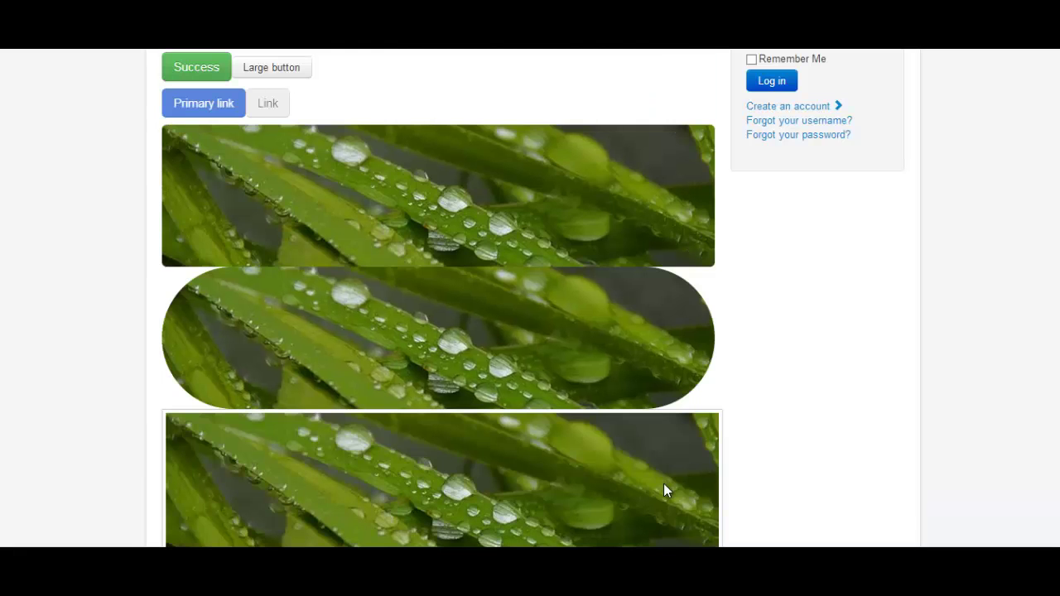
pyautogui.hotkey('ctrl', 'Tab')
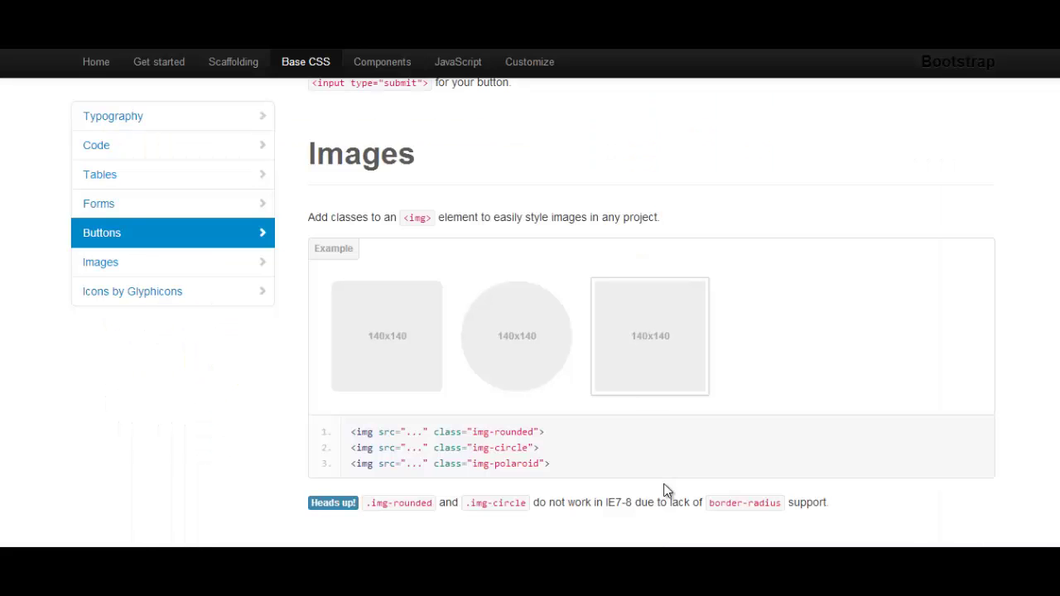
pyautogui.scroll(-2, 667, 491)
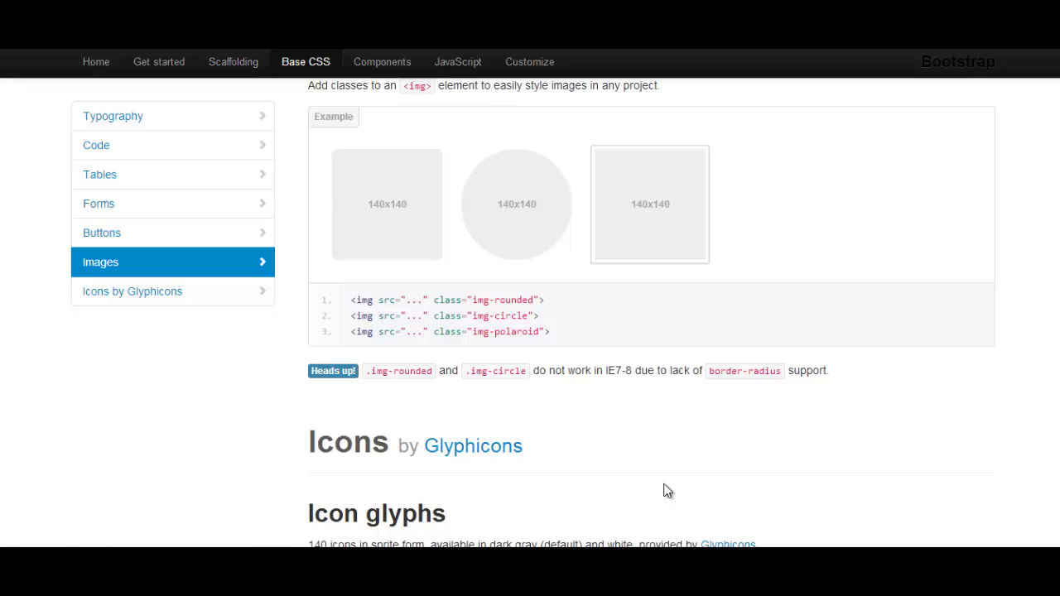
pyautogui.hotkey('ctrl', 'Tab')
pyautogui.scroll(-2, 664, 490)
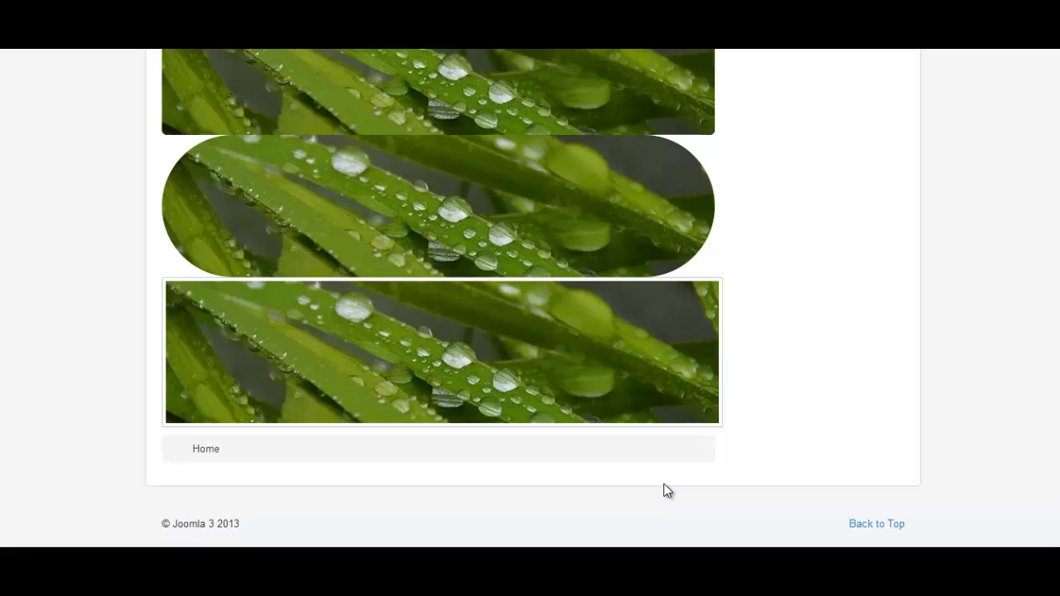
# Examine the grid system, offsetting columns and live fluid grid examples on Bootstrap's Scaffolding documentation page
pyautogui.scroll(4, 668, 491)
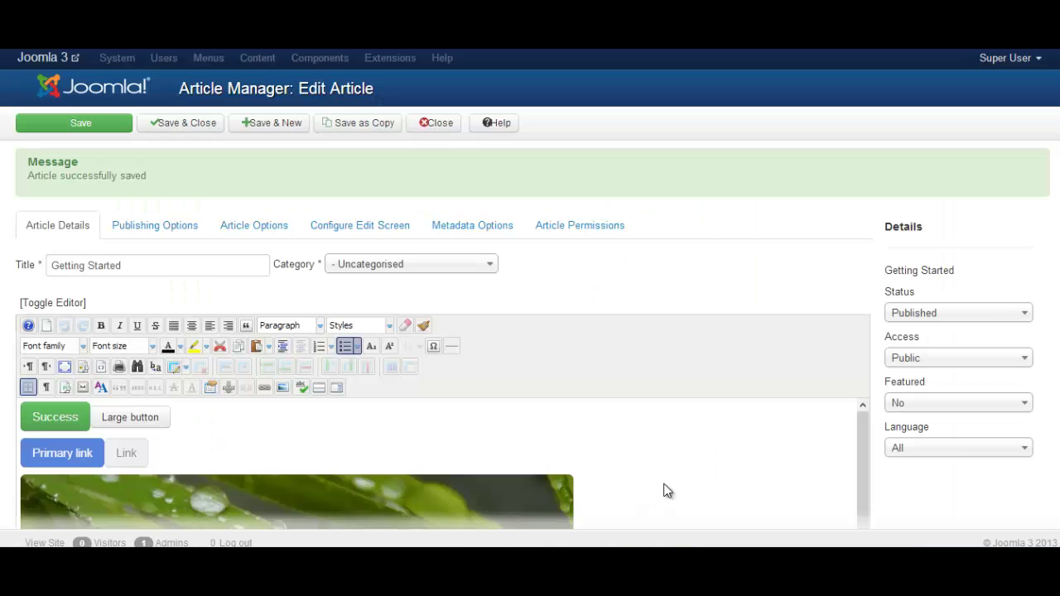
pyautogui.scroll(-3, 663, 489)
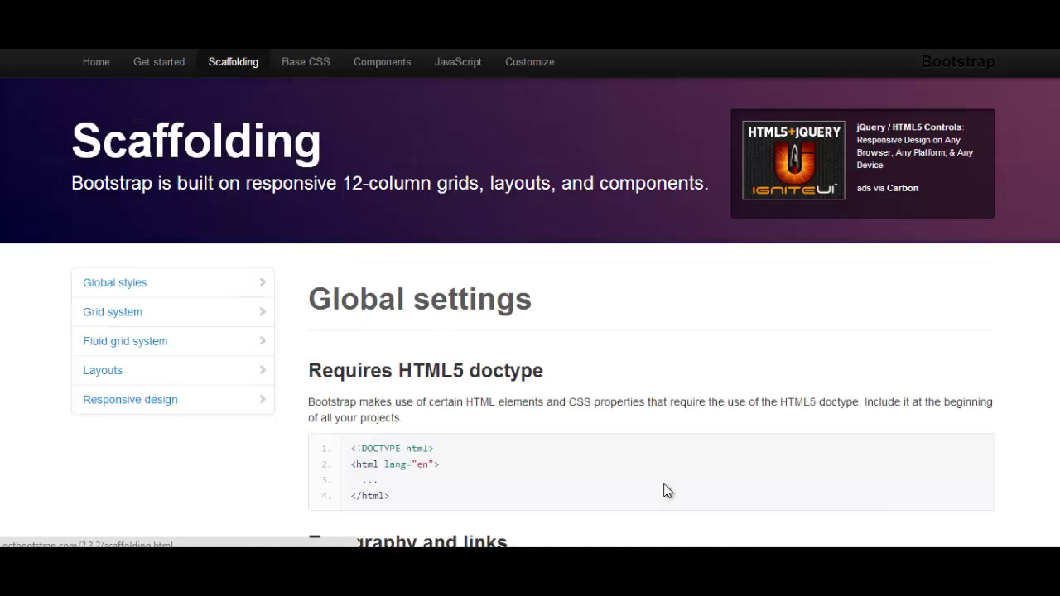
pyautogui.scroll(-2, 668, 492)
pyautogui.scroll(-10, 668, 491)
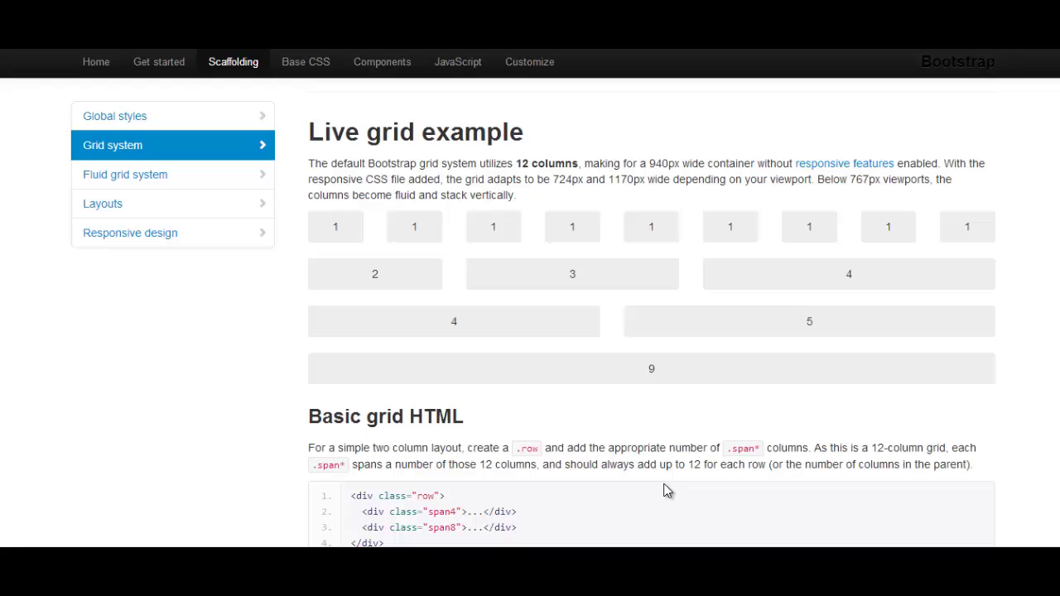
pyautogui.scroll(-2, 667, 492)
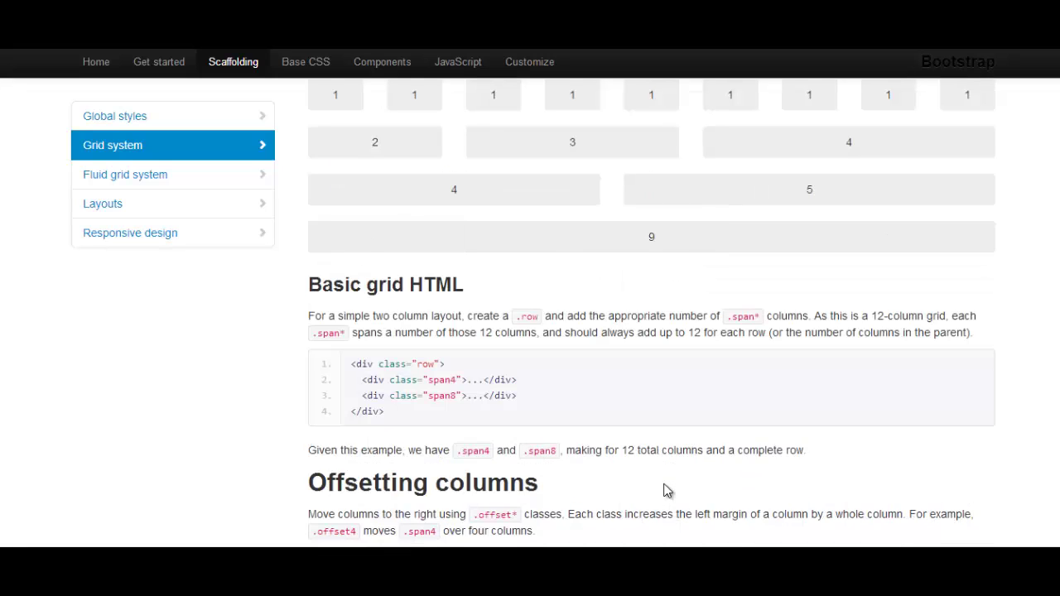
pyautogui.scroll(-4, 667, 491)
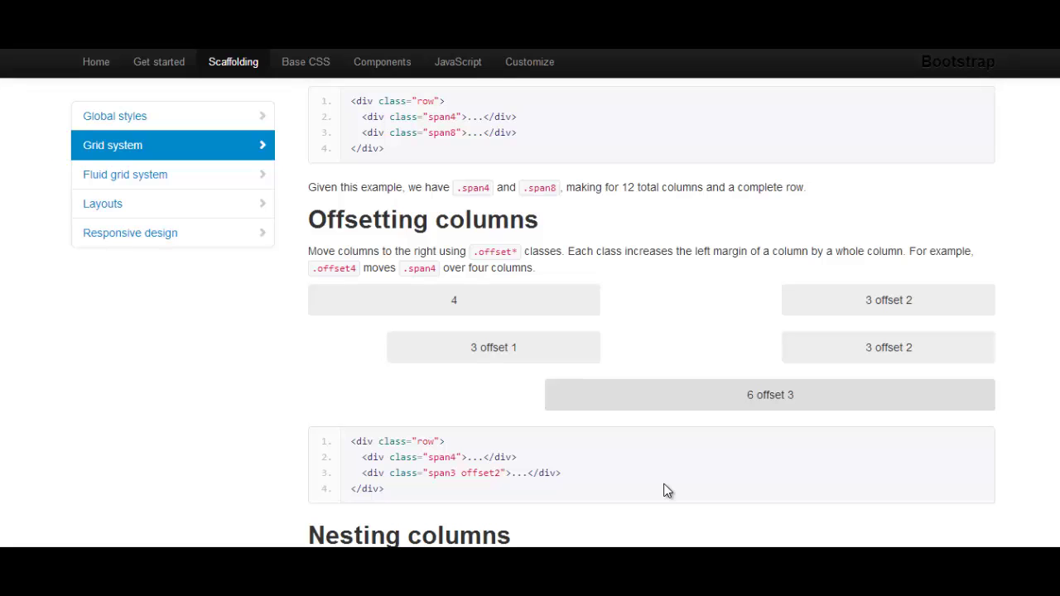
pyautogui.scroll(-4, 668, 491)
pyautogui.scroll(-10, 667, 491)
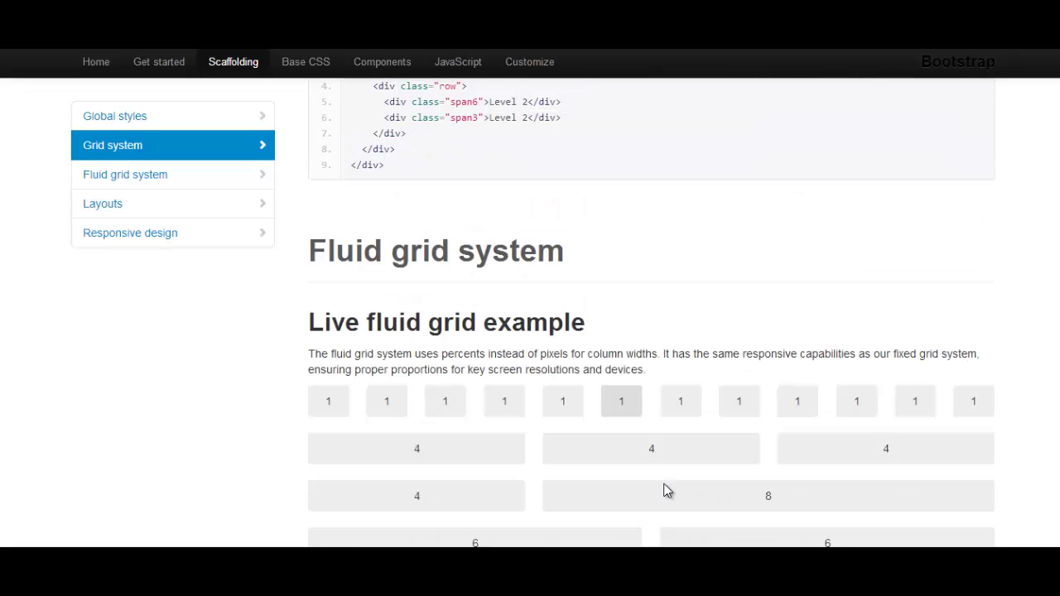
pyautogui.scroll(2, 668, 491)
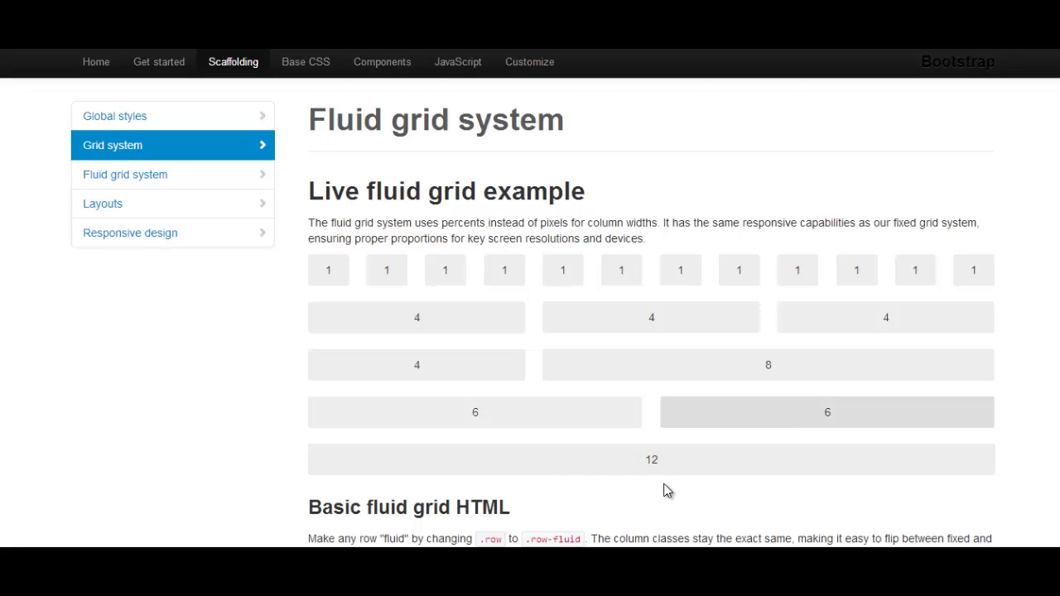
# Copy the Basic fluid grid HTML example with its row-fluid, span4 and span8 divs from the Bootstrap documentation
pyautogui.scroll(-2, 667, 492)
pyautogui.scroll(-2, 668, 491)
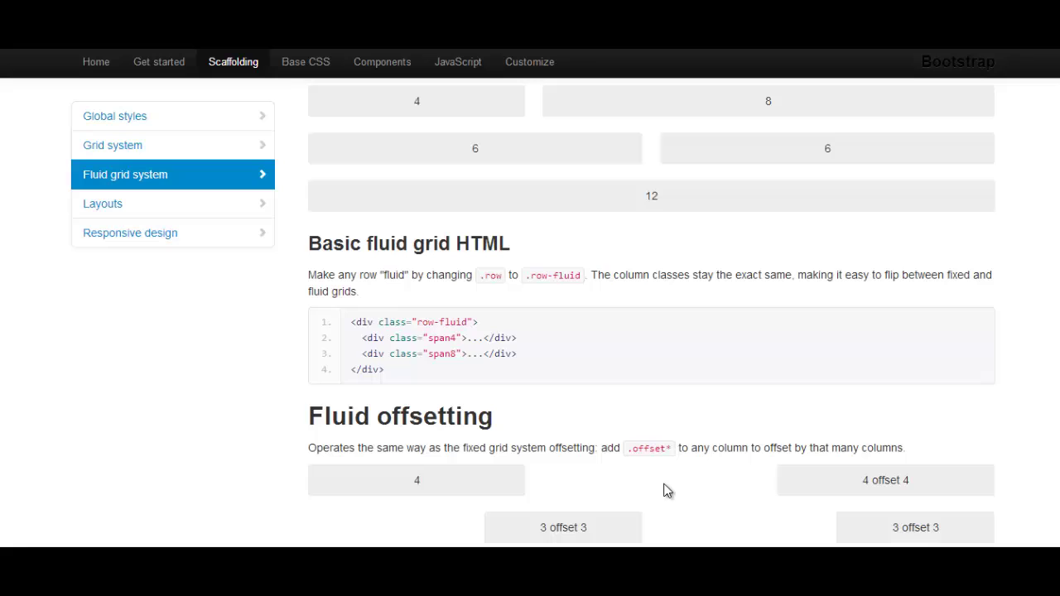
pyautogui.hotkey('shift', 'Up')
pyautogui.hotkey('shift', 'Up')
pyautogui.hotkey('shift', 'Up')
pyautogui.hotkey('shift', 'Home')
pyautogui.hotkey('ctrl', 'c')
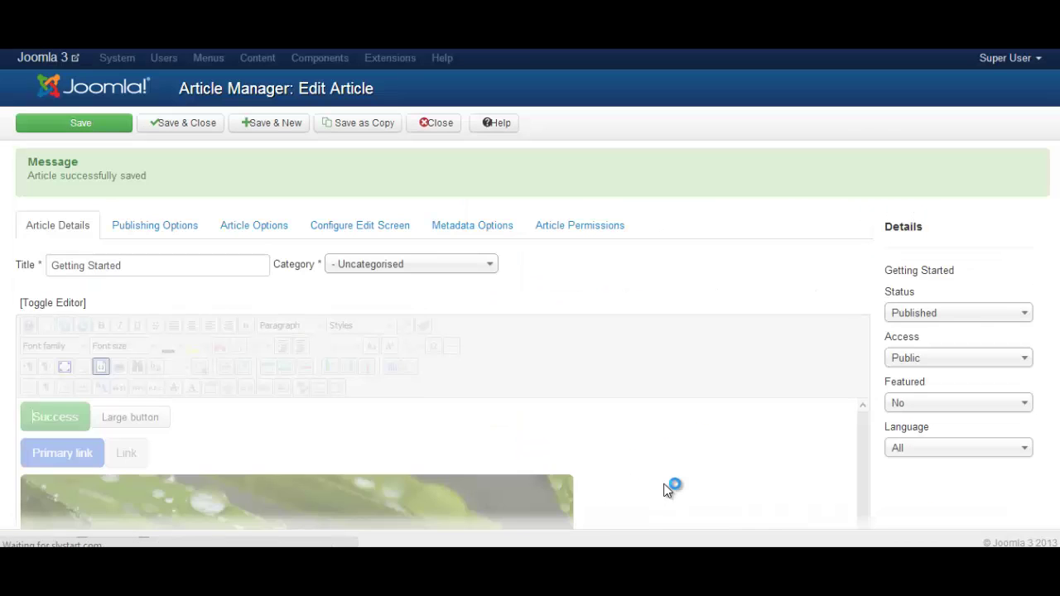
# Try to replace the image paragraph in the Joomla article's source code with the copied row-fluid code, and undo the replacement
pyautogui.scroll(-2, 665, 484)
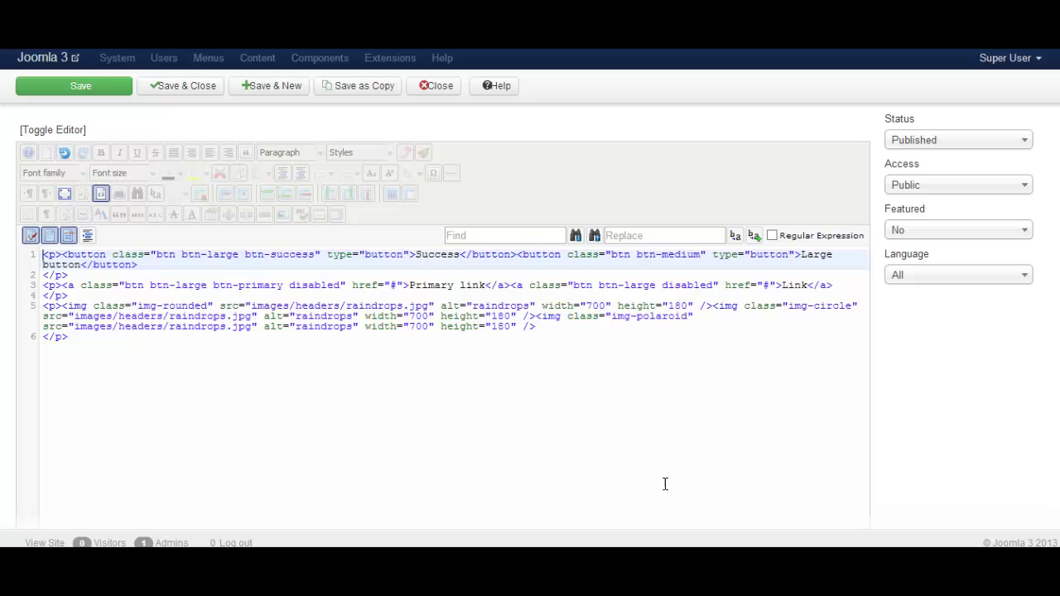
pyautogui.hotkey('ctrl', 'End')
pyautogui.hotkey('shift', 'Up')
pyautogui.hotkey('shift', 'Up')
pyautogui.hotkey('shift', 'Up')
pyautogui.hotkey('shift', 'Up')
pyautogui.hotkey('shift', 'Up')
pyautogui.hotkey('shift', 'Home')
pyautogui.hotkey('ctrl', 'End')
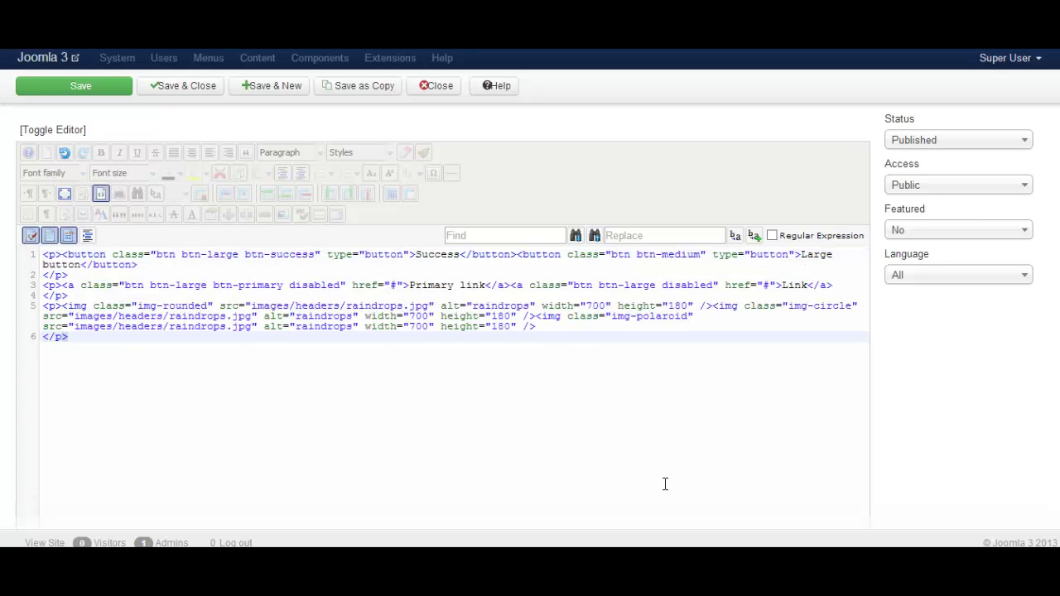
pyautogui.hotkey('shift', 'Up')
pyautogui.hotkey('shift', 'Up')
pyautogui.hotkey('shift', 'Up')
pyautogui.hotkey('shift', 'Home')
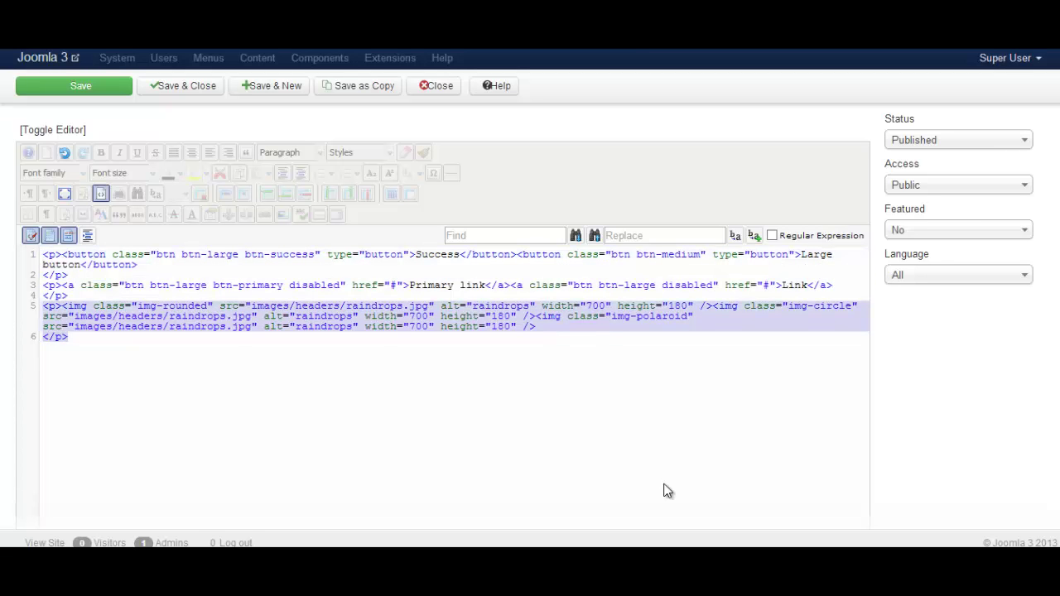
pyautogui.press('BackSpace')
pyautogui.hotkey('ctrl', 'v')
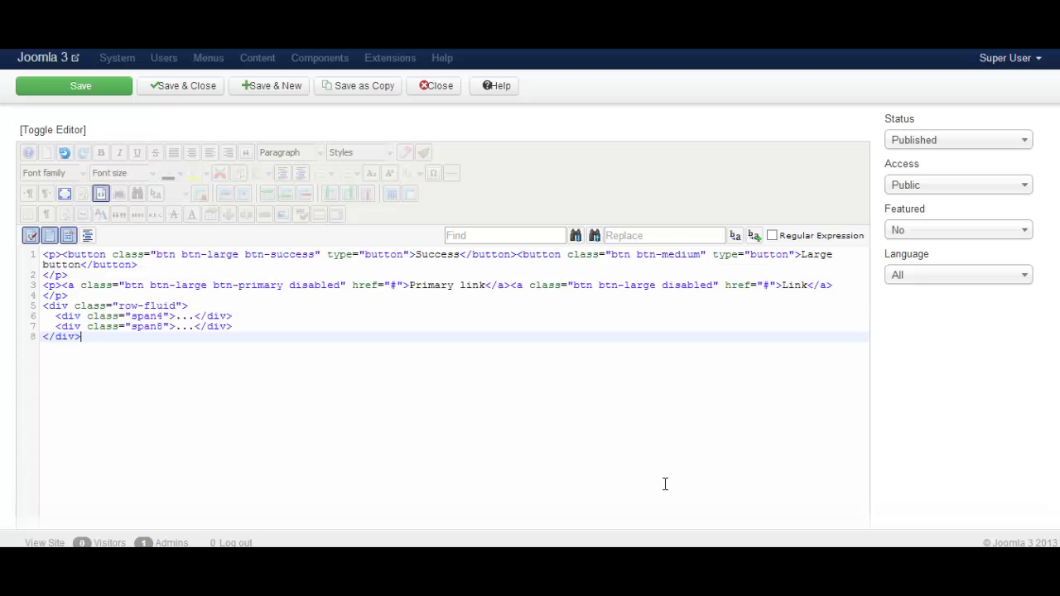
pyautogui.hotkey('ctrl', 'z')
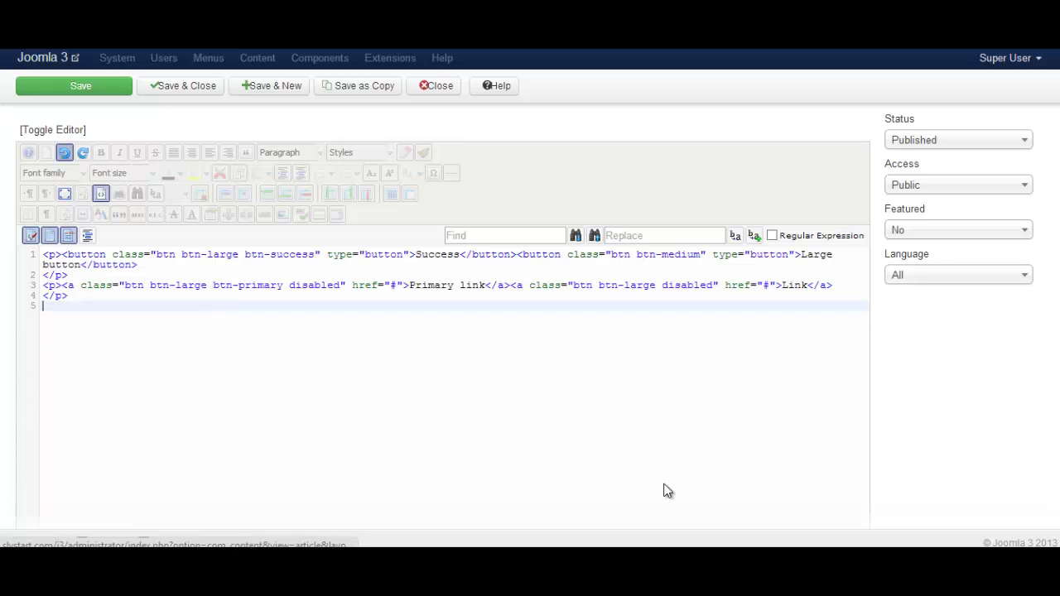
pyautogui.hotkey('ctrl', 'z')
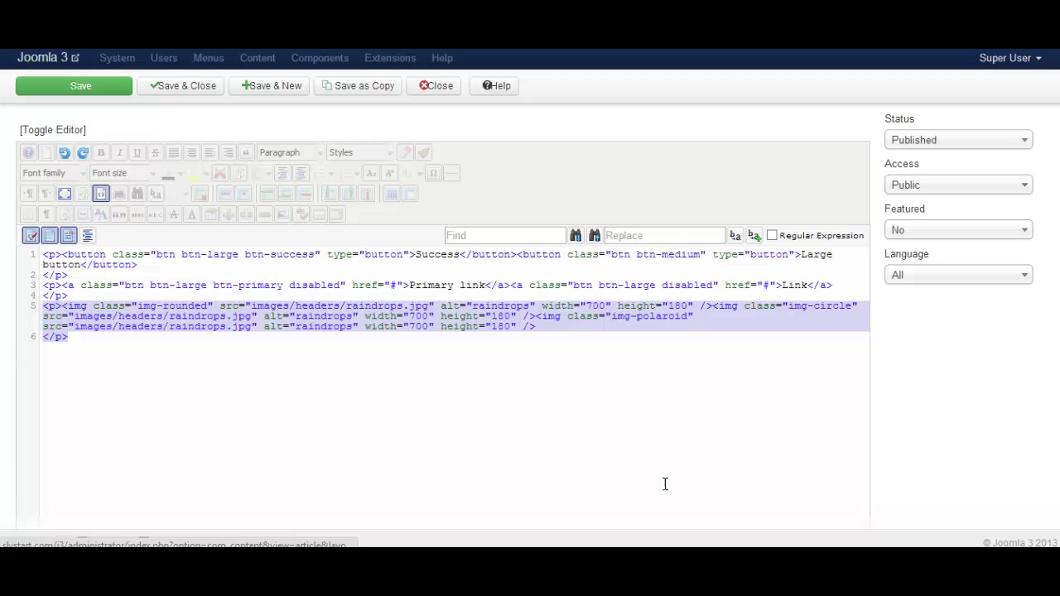
# Paste the copied row-fluid code on a new line after the image paragraph in the article's source code
pyautogui.press('Right')
pyautogui.press('Return')
pyautogui.hotkey('ctrl', 'v')
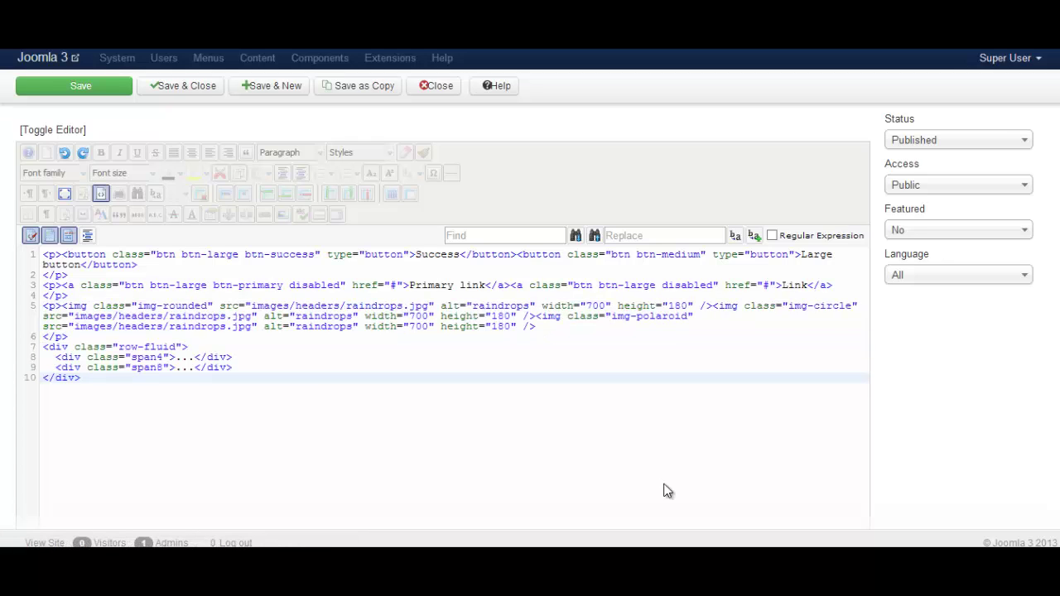
# Replace the placeholder dots in the span4 div with the text Column 1
pyautogui.press('Up')
pyautogui.press('Up')
pyautogui.press('End')
pyautogui.press('Left')
pyautogui.press('Left')
pyautogui.press('Left')
pyautogui.press('Left')
pyautogui.press('Left')
pyautogui.press('Left')
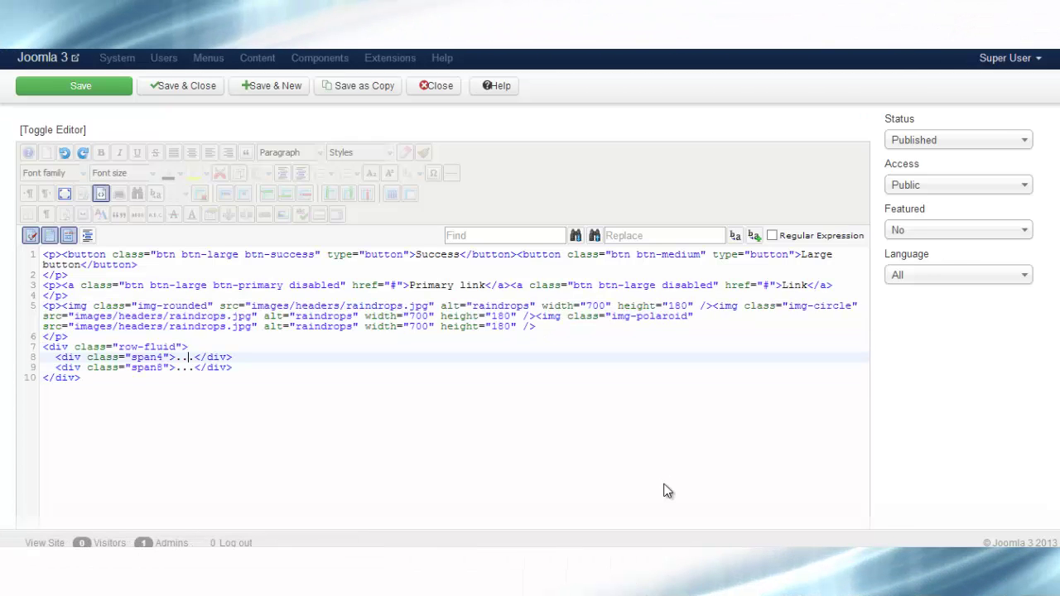
pyautogui.press('BackSpace')
pyautogui.press('BackSpace')
pyautogui.press('BackSpace')
pyautogui.write('Column 1')
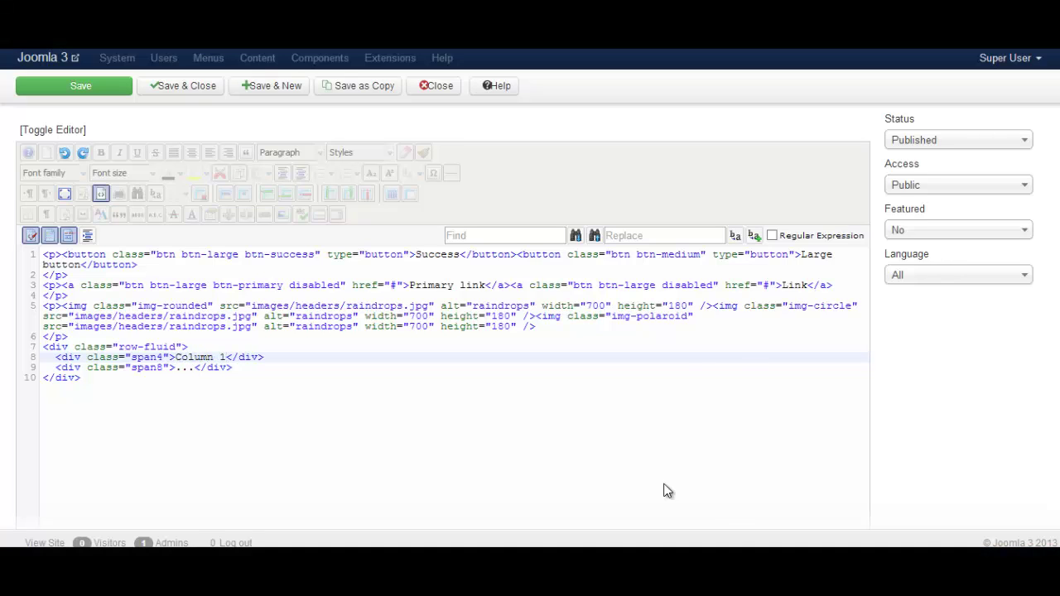
# Replace the placeholder dots in the span8 div with the text Column 2
pyautogui.press('Down')
pyautogui.press('BackSpace')
pyautogui.press('BackSpace')
pyautogui.press('BackSpace')
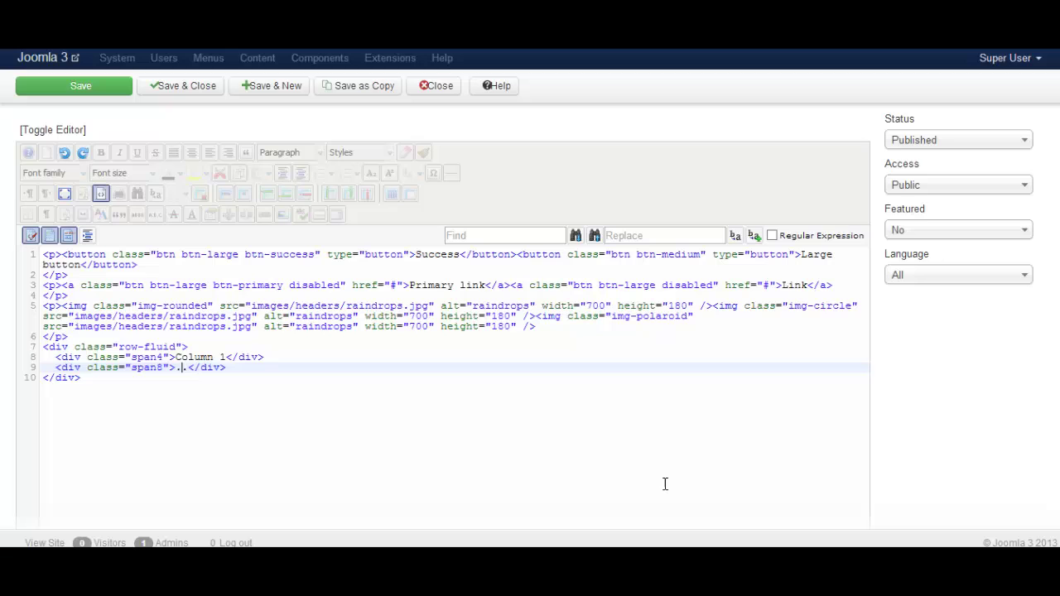
pyautogui.write('Column 2')
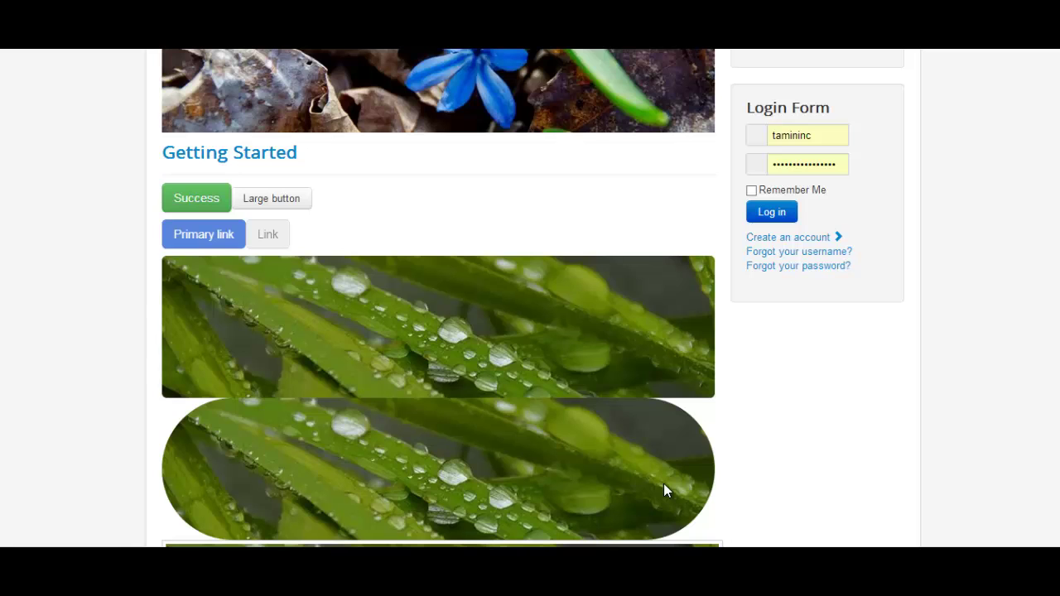
# Reload the site's home page and check the Column 1 and Column 2 texts beneath the polaroid image, highlighting Column 2
pyautogui.hotkey('shift', 'F10')
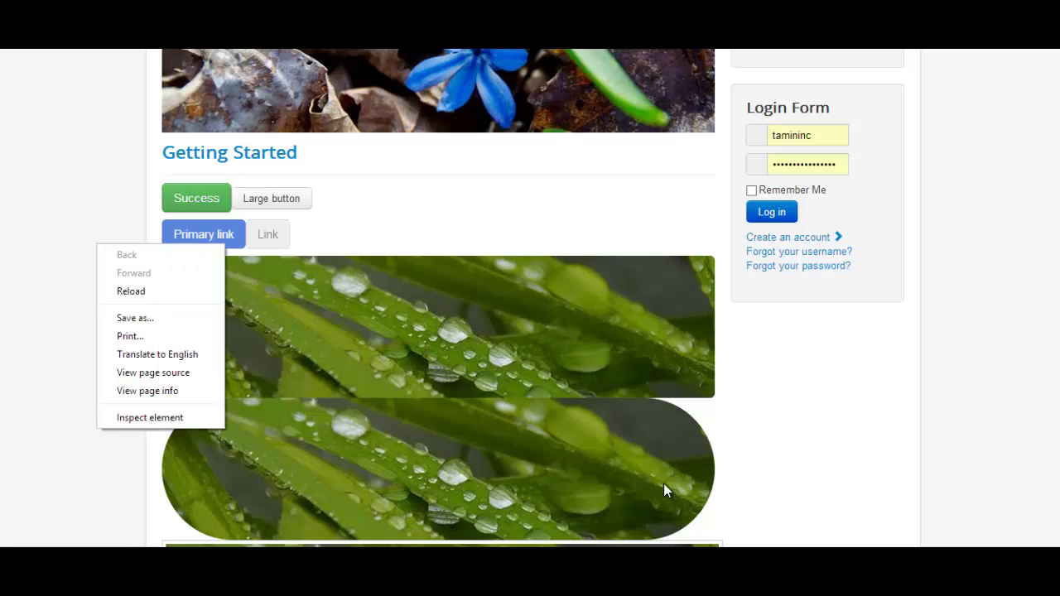
pyautogui.press('Down')
pyautogui.press('Return')
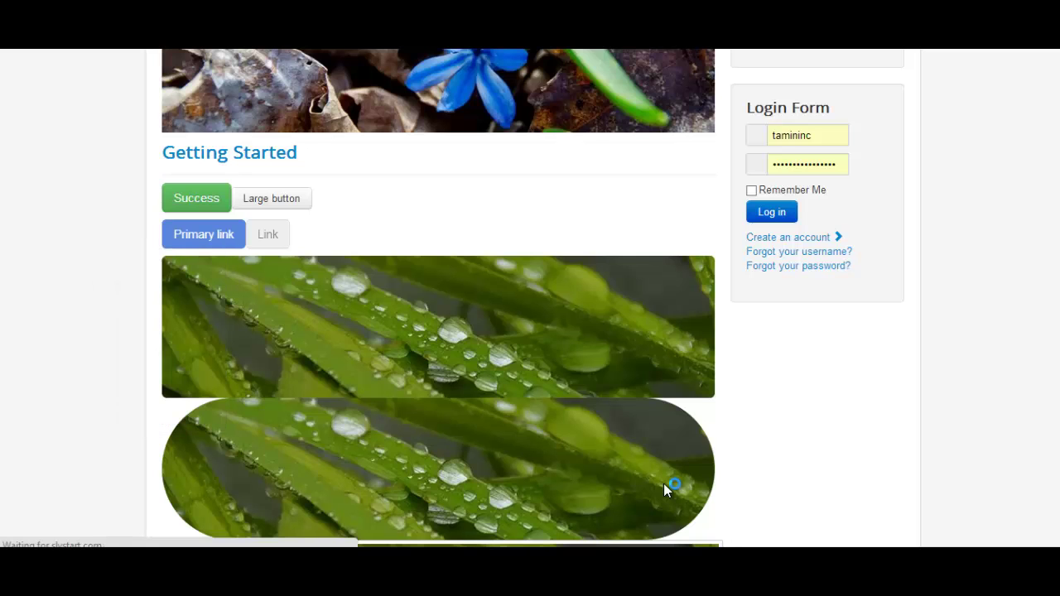
pyautogui.scroll(-4, 667, 488)
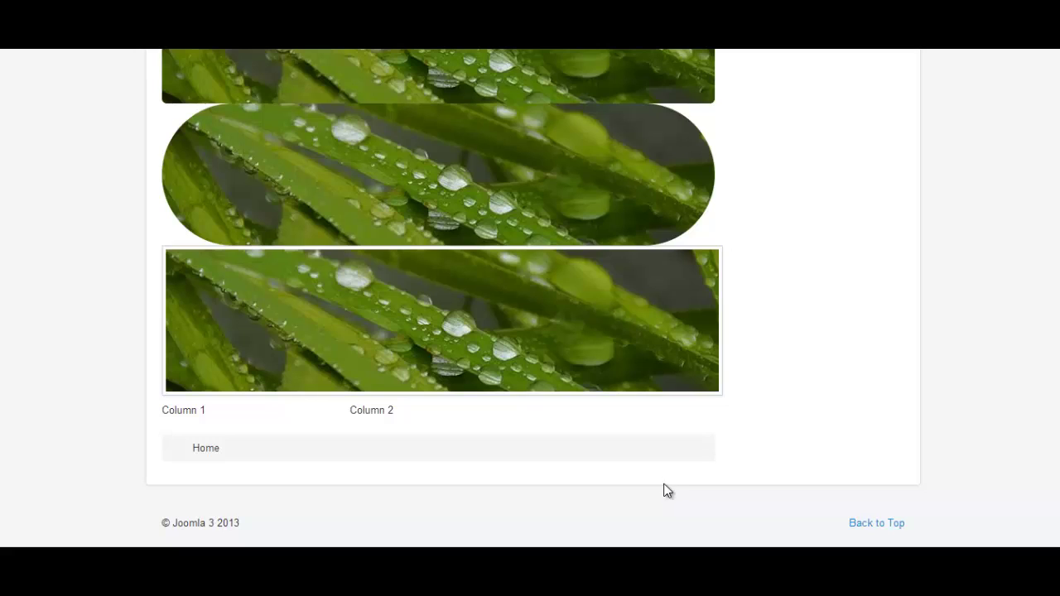
pyautogui.hotkey('shift', 'Right')
pyautogui.hotkey('shift', 'Right')
pyautogui.hotkey('shift', 'Right')
pyautogui.hotkey('shift', 'Right')
pyautogui.hotkey('shift', 'Right')
pyautogui.hotkey('shift', 'Right')
pyautogui.hotkey('shift', 'Right')
pyautogui.hotkey('shift', 'Right')
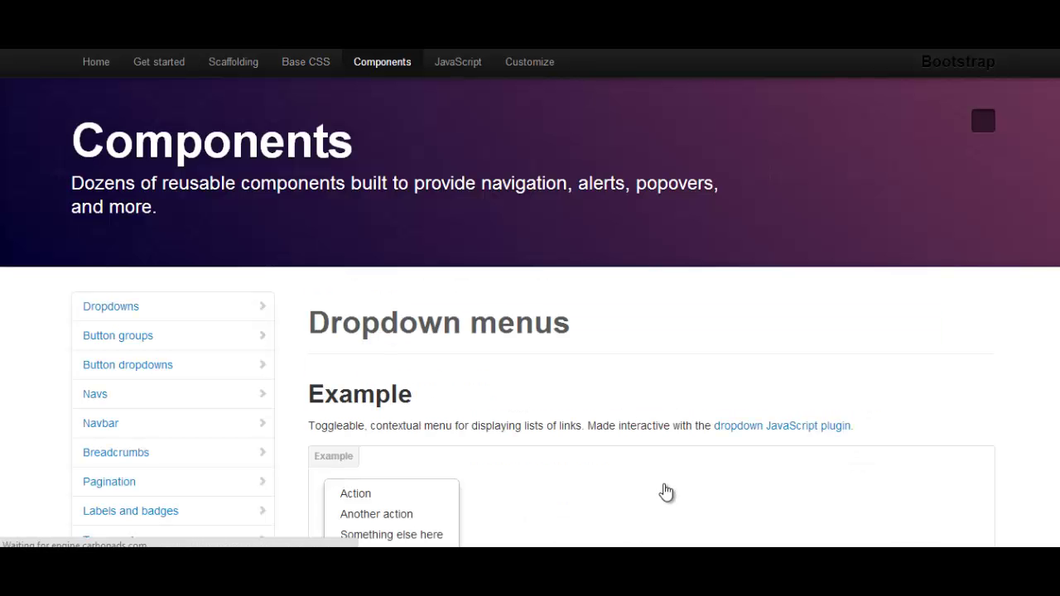
# Look through the dropdown, Navs, Typography and Alerts sections of Bootstrap's Components documentation page
pyautogui.scroll(-6, 667, 492)
pyautogui.scroll(2, 667, 492)
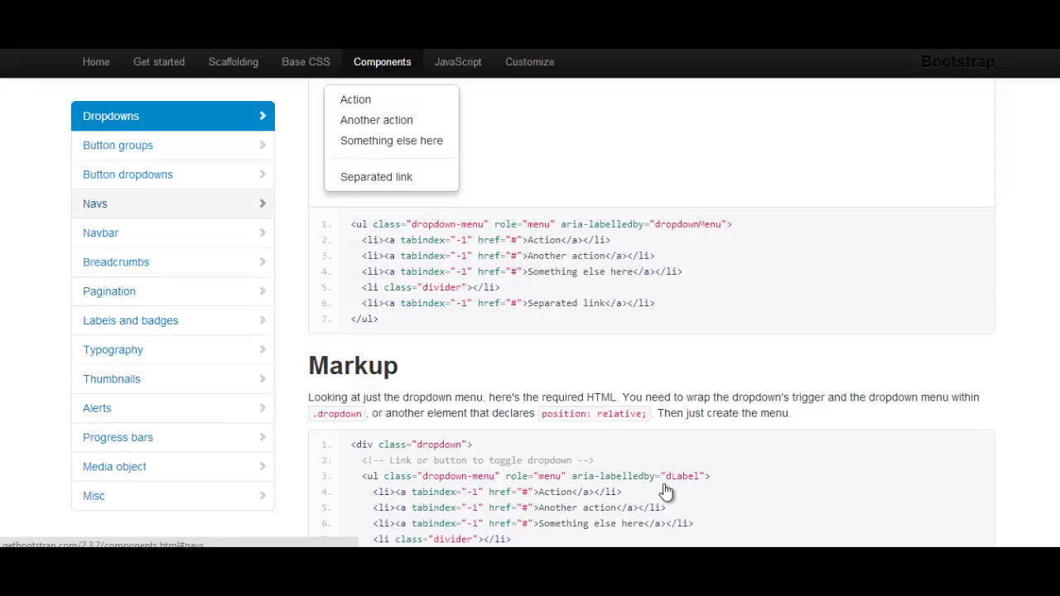
pyautogui.click(95, 203)
pyautogui.scroll(-6, 667, 492)
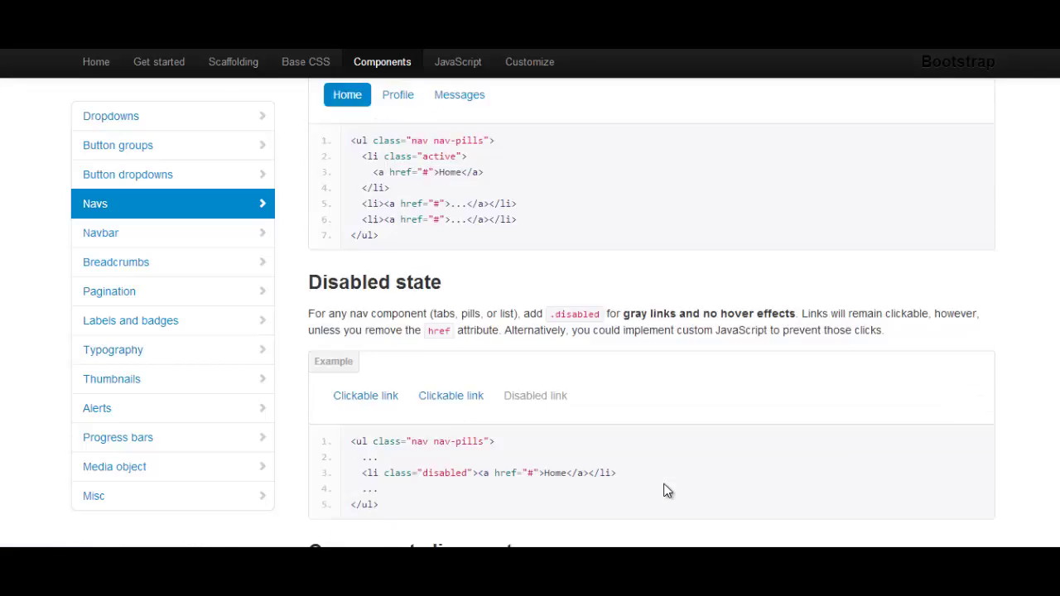
pyautogui.scroll(-2, 667, 492)
pyautogui.click(113, 349)
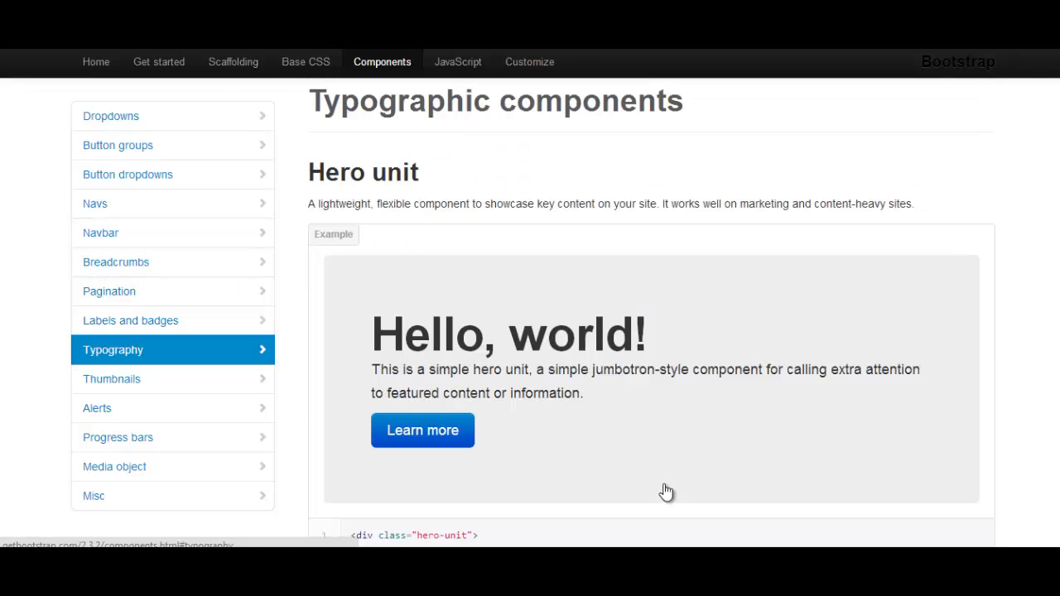
pyautogui.scroll(-5, 667, 492)
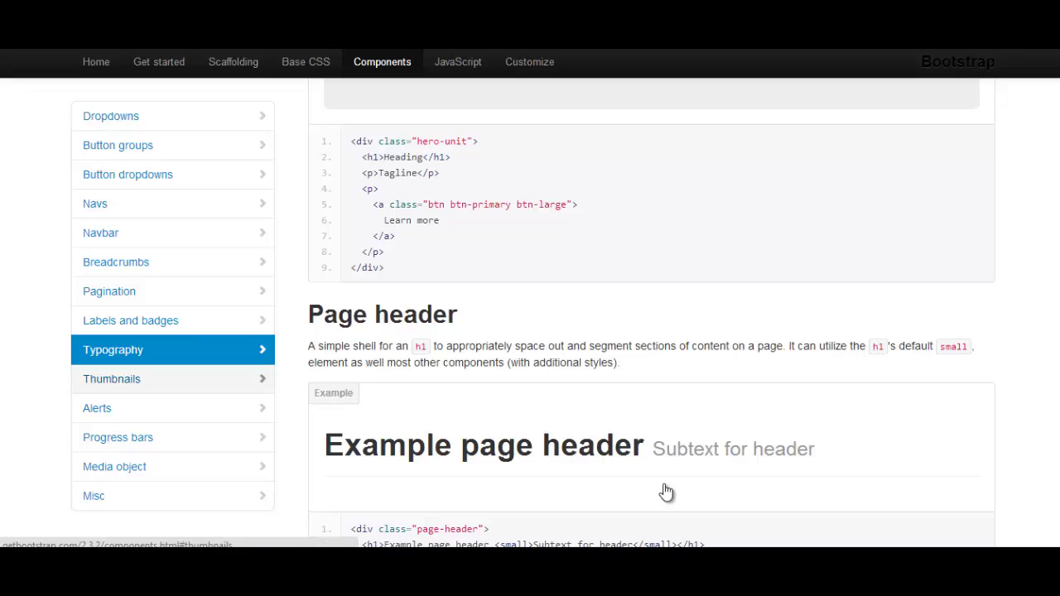
pyautogui.scroll(-15, 667, 492)
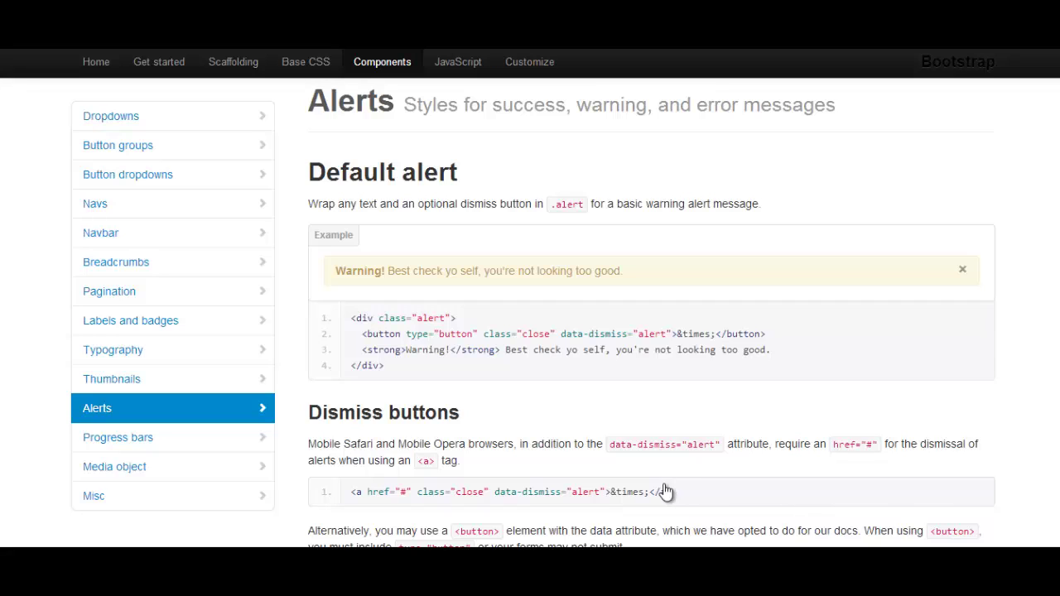
# Copy the four-line HTML code of the Default alert example from the Bootstrap documentation
pyautogui.moveTo(624, 271); pyautogui.dragTo(335, 270)
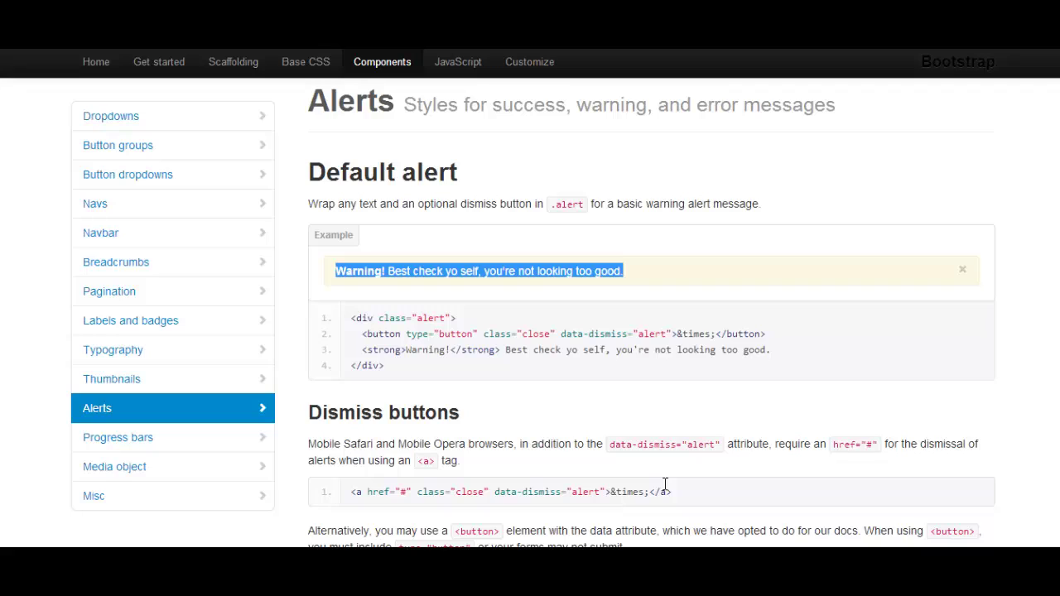
pyautogui.click(666, 491)
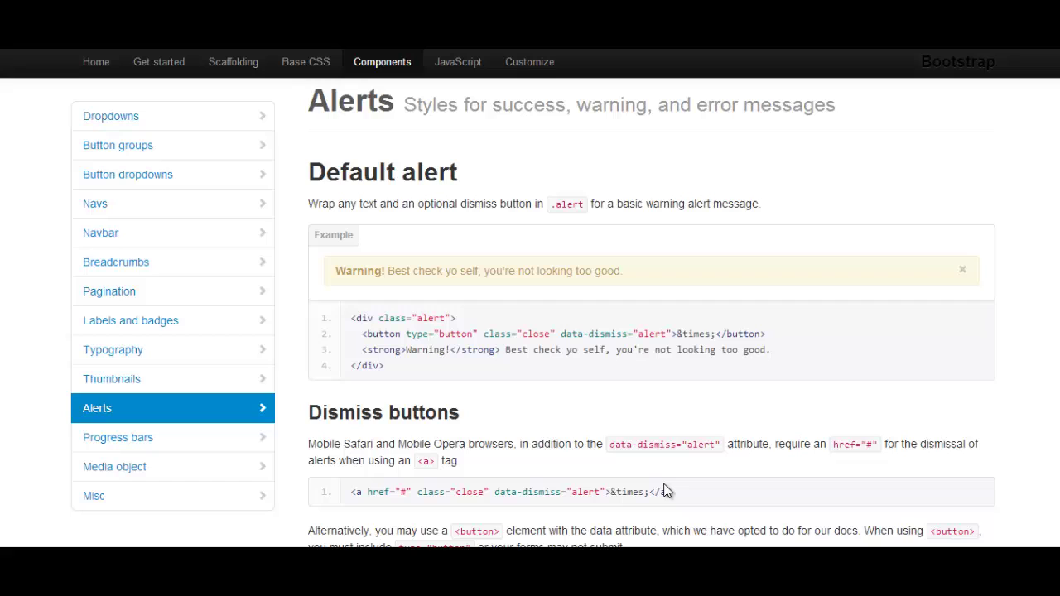
pyautogui.moveTo(385, 366); pyautogui.dragTo(351, 318)
pyautogui.hotkey('ctrl', 'c')
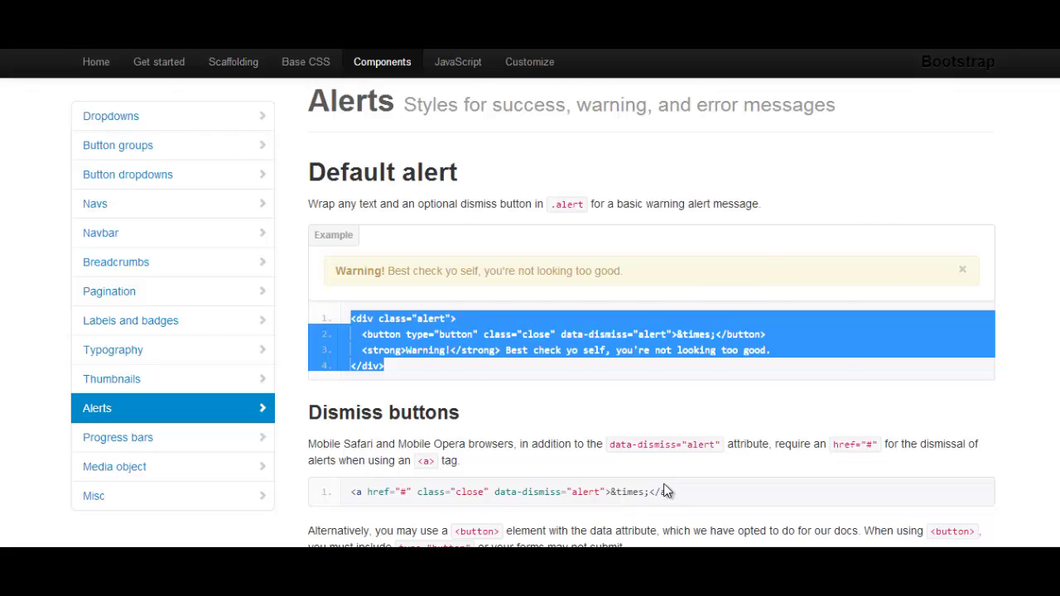
# Switch to the Joomla article's source code and paste the alert code on a new line after the row-fluid block
pyautogui.hotkey('alt', 'Tab')
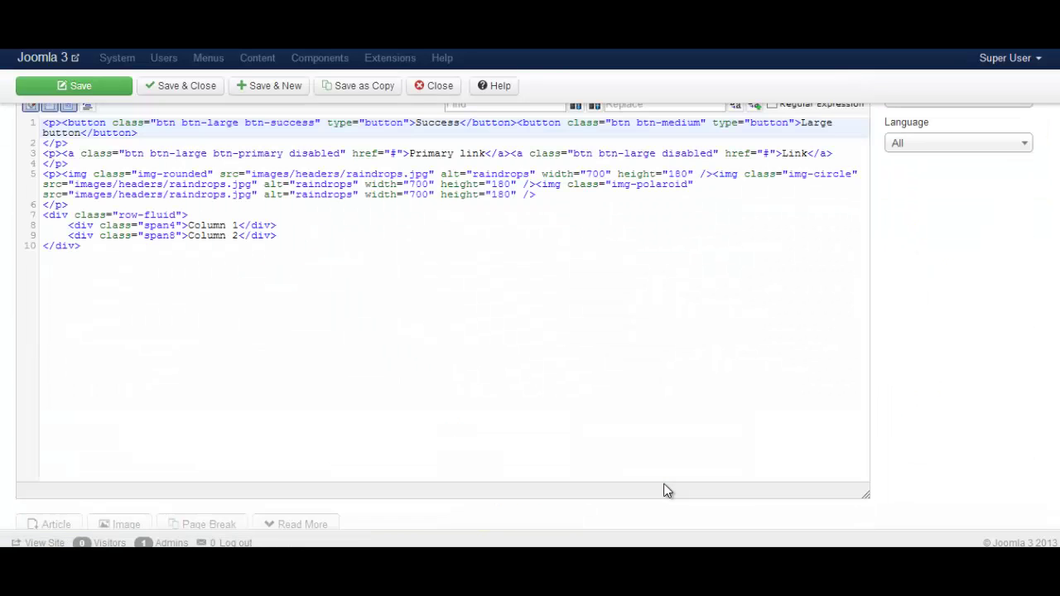
pyautogui.click(665, 484)
pyautogui.press('Return')
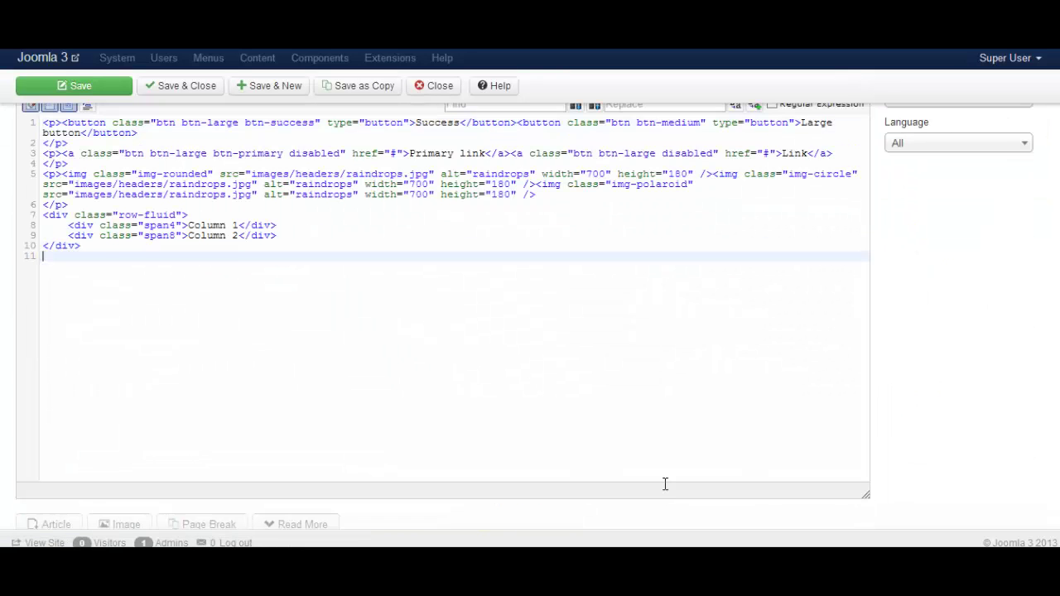
pyautogui.hotkey('ctrl', 'v')
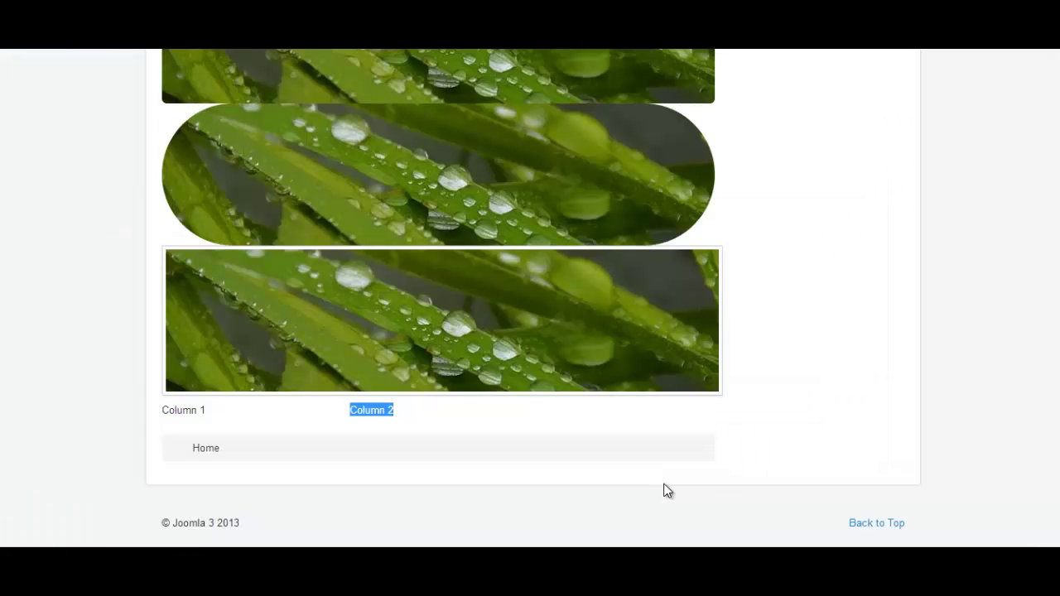
# Reload the site's home page and check the warning alert below the two columns, highlighting part of its text
pyautogui.click(667, 491)
pyautogui.hotkey('shift', 'F10')
pyautogui.press('Down')
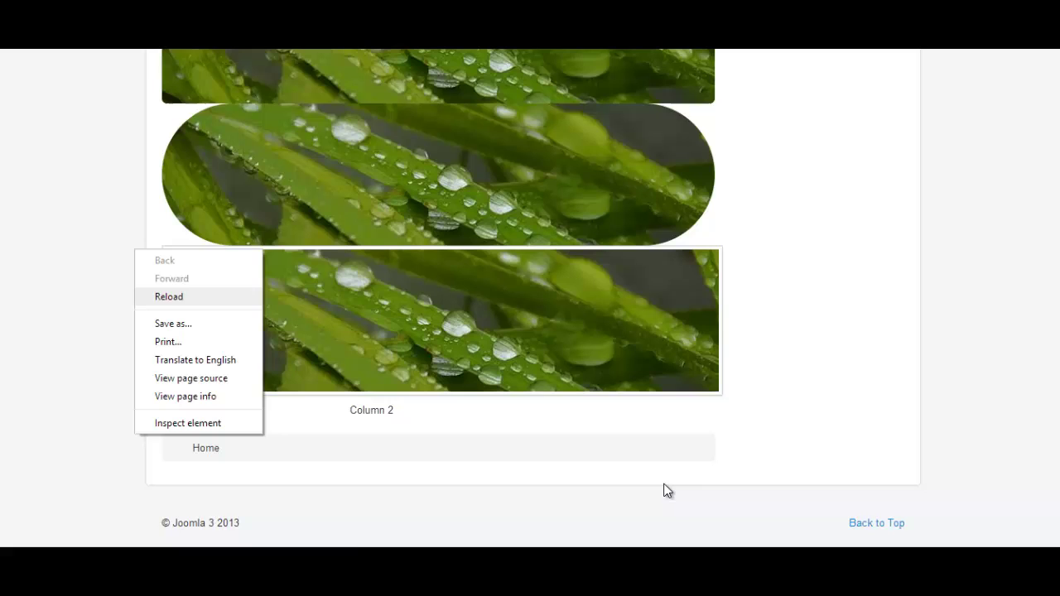
pyautogui.press('Return')
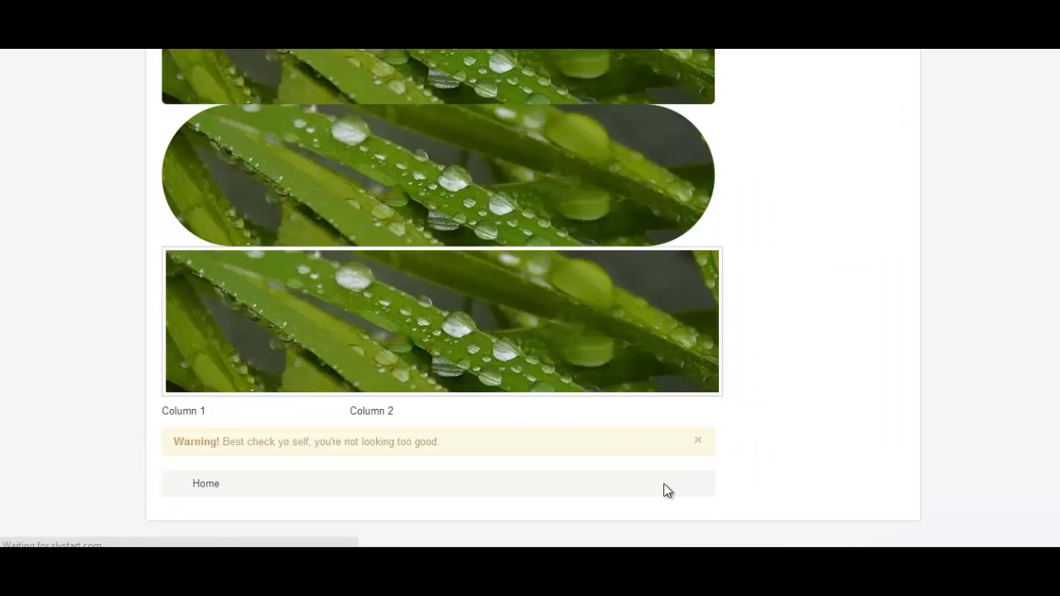
pyautogui.hotkey('ctrl', 'shift', 'Left')
pyautogui.hotkey('ctrl', 'shift', 'Left')
pyautogui.hotkey('ctrl', 'shift', 'Left')
pyautogui.hotkey('ctrl', 'shift', 'Left')
pyautogui.hotkey('ctrl', 'shift', 'Left')
pyautogui.hotkey('ctrl', 'shift', 'Left')
pyautogui.hotkey('ctrl', 'shift', 'Left')
pyautogui.hotkey('ctrl', 'shift', 'Left')
pyautogui.hotkey('ctrl', 'shift', 'Left')
pyautogui.hotkey('ctrl', 'shift', 'Left')
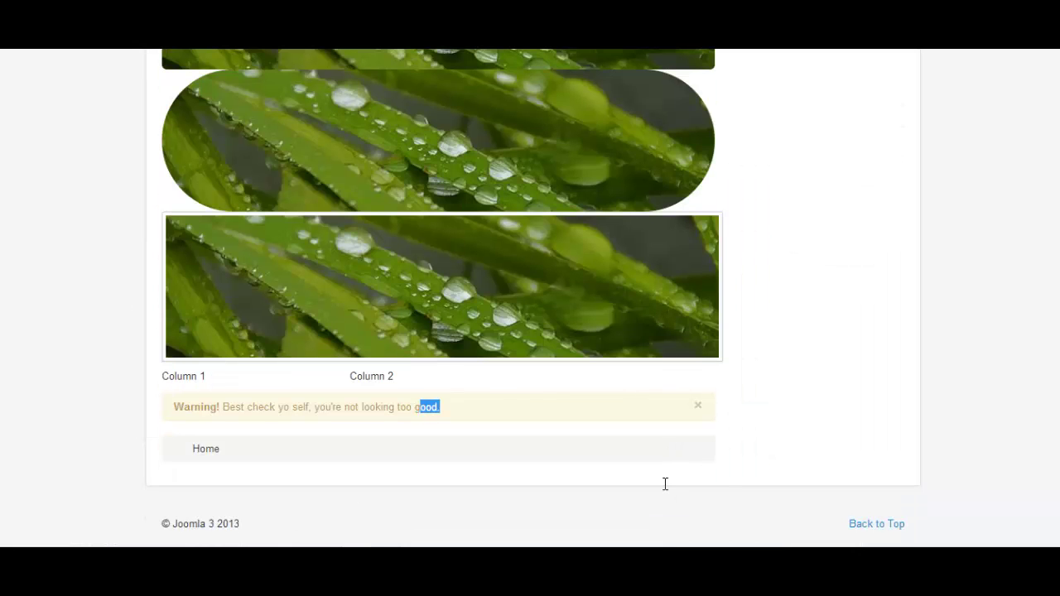
# Test the alert's close button by dismissing the warning, and reload the home page to bring the alert back
pyautogui.click(664, 485)
pyautogui.press('Tab')
pyautogui.press('Return')
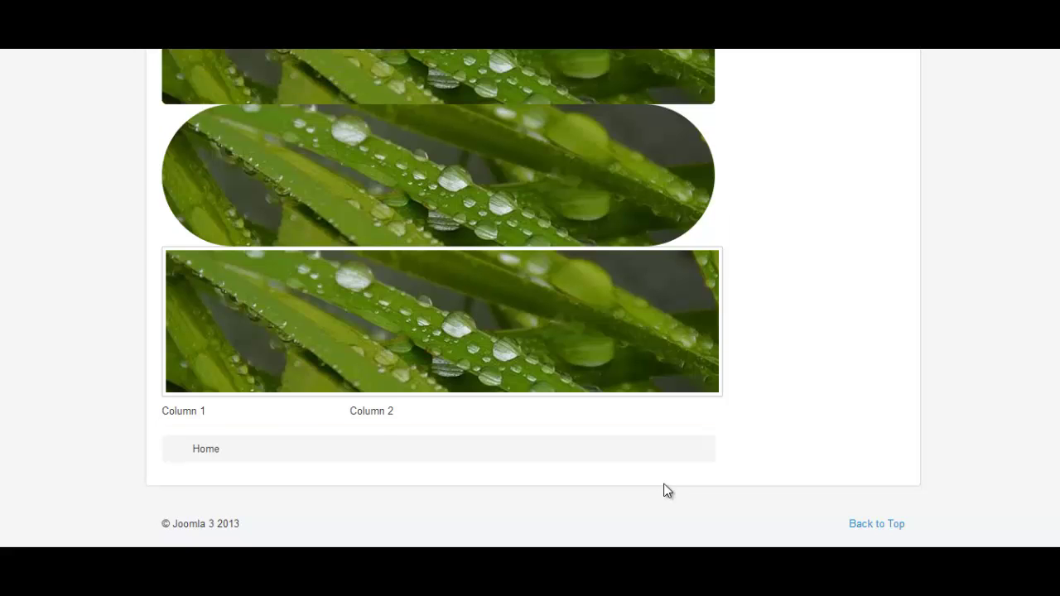
pyautogui.hotkey('shift', 'F10')
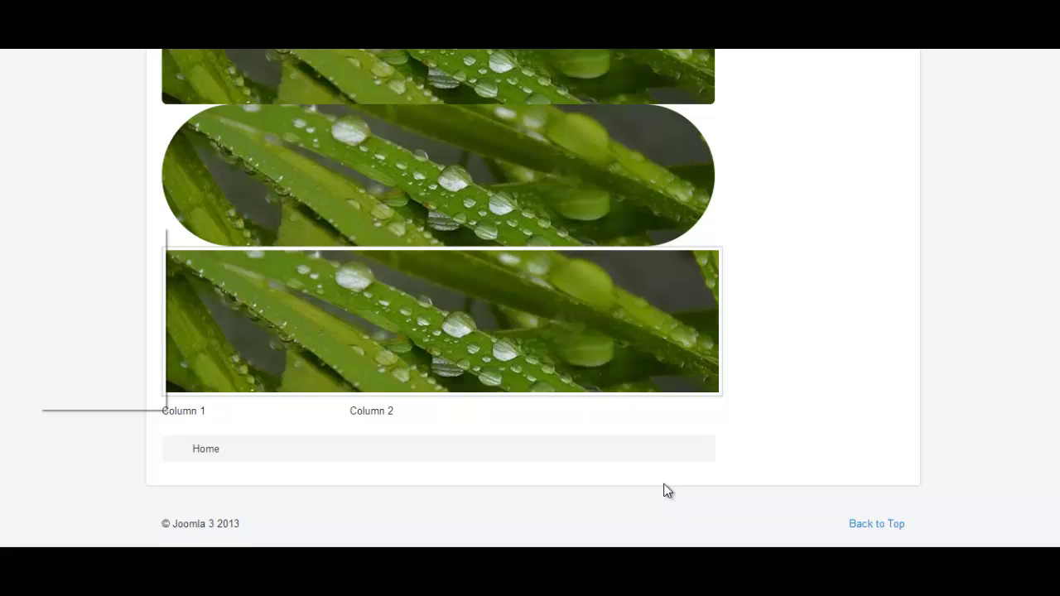
pyautogui.press('Down')
pyautogui.press('Return')
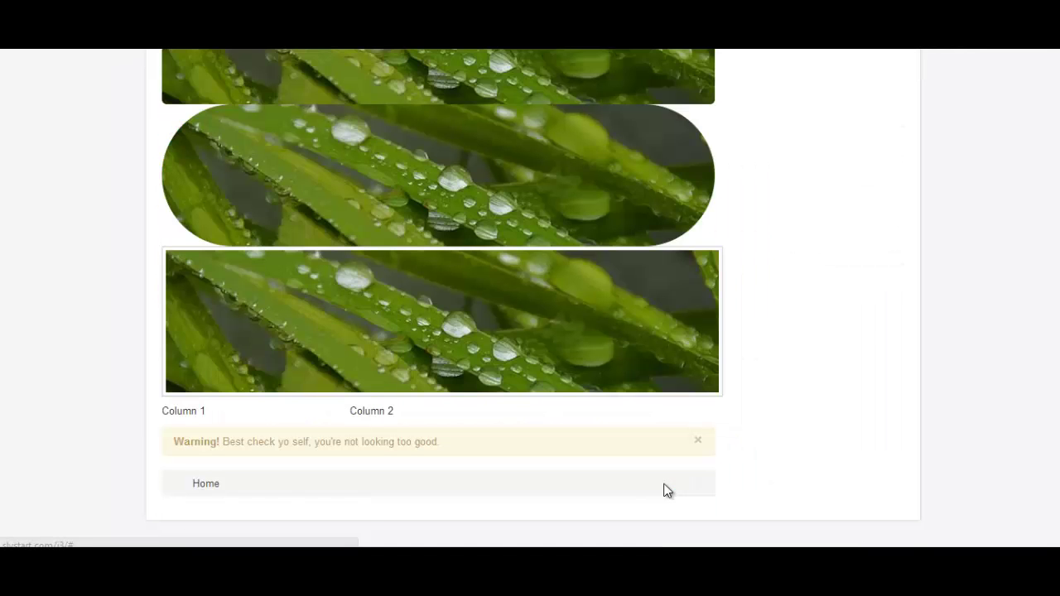
pyautogui.press('Tab')
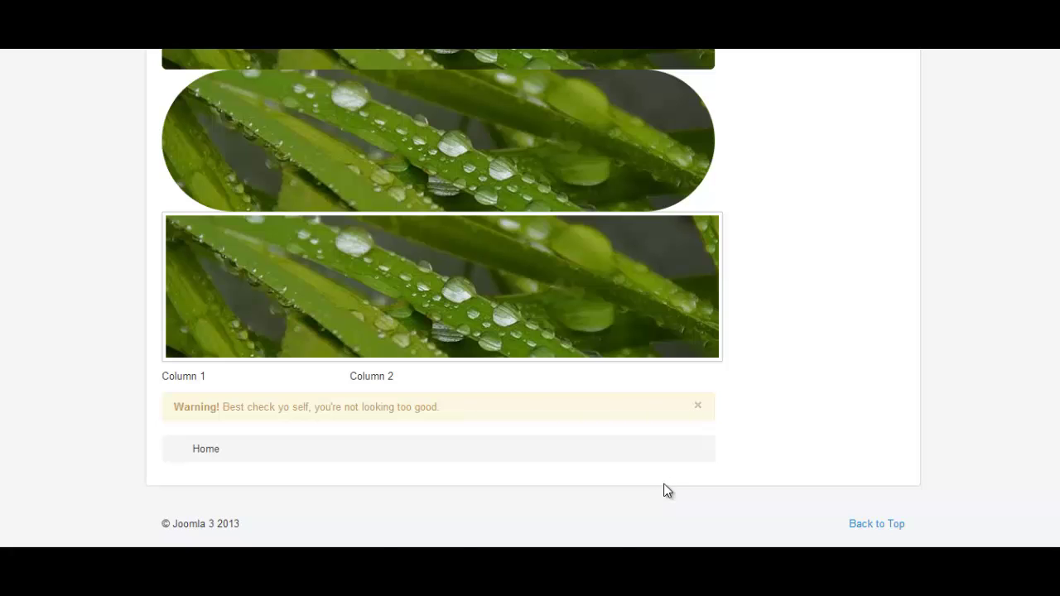
# Switch to Bootstrap's Components documentation and look through the Progress bars, Media object, Misc, and Labels and badges sections
pyautogui.hotkey('ctrl', 'Tab')
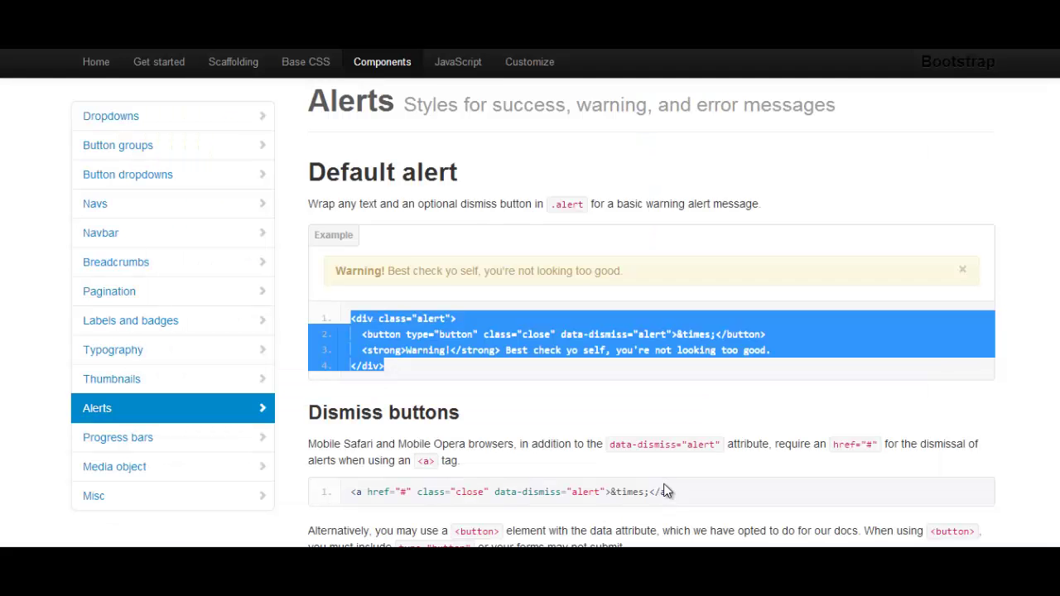
pyautogui.scroll(-20, 667, 491)
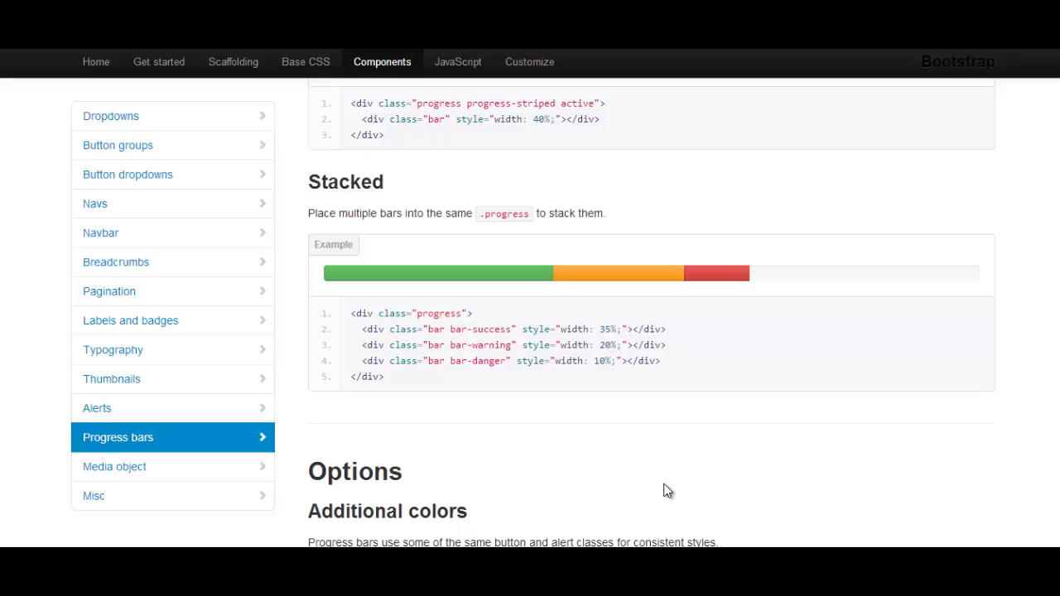
pyautogui.scroll(-20, 668, 491)
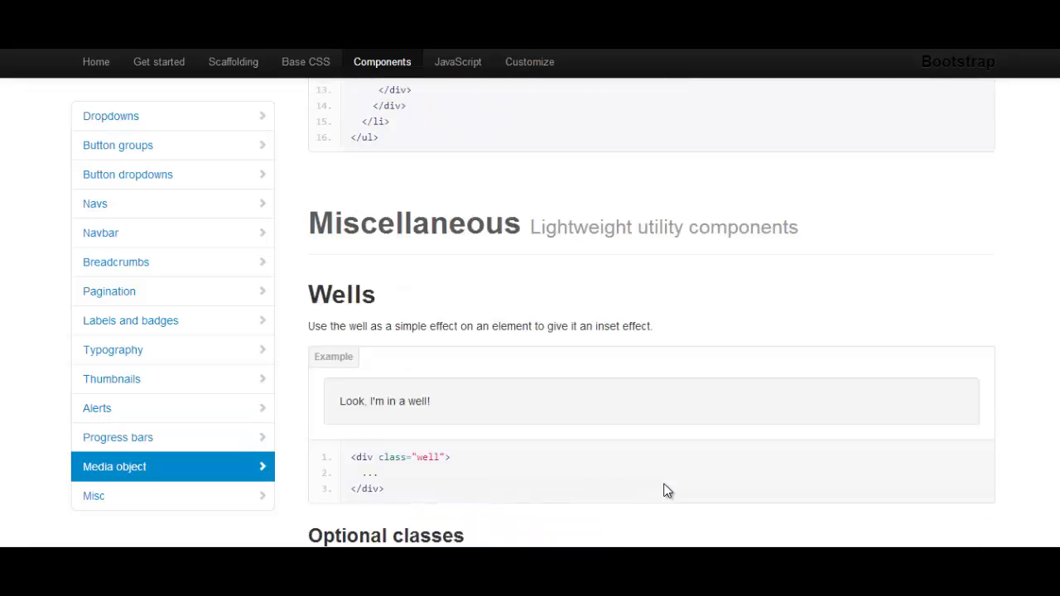
pyautogui.scroll(-12, 667, 491)
pyautogui.scroll(20, 668, 491)
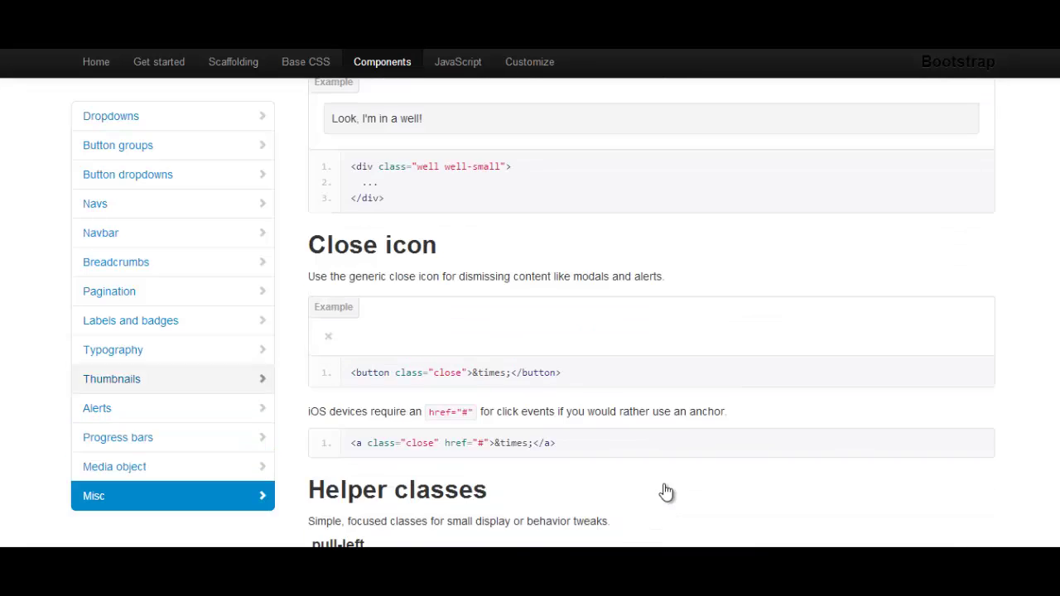
pyautogui.scroll(8, 668, 491)
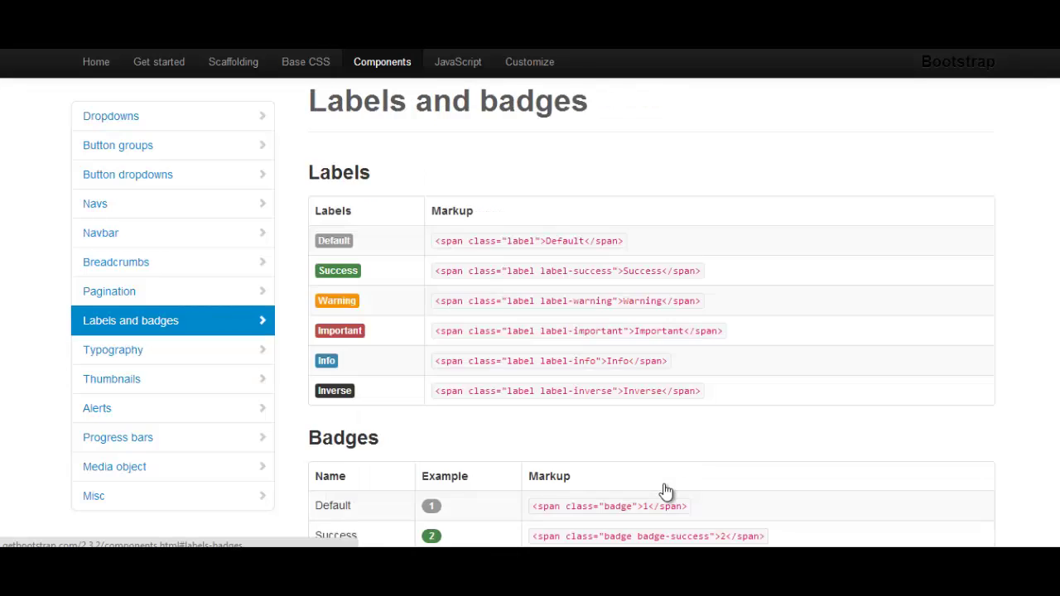
pyautogui.scroll(-5, 668, 492)
pyautogui.scroll(2, 667, 492)
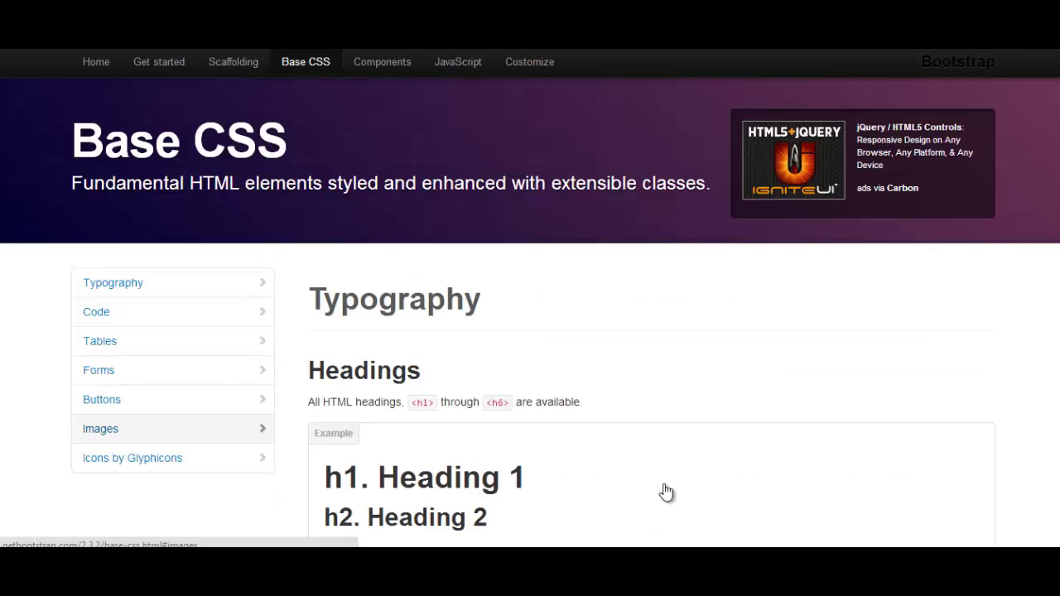
# Look through the Typography section and the optional form layouts, including Horizontal form, on Bootstrap's Base CSS page
pyautogui.scroll(-10, 667, 491)
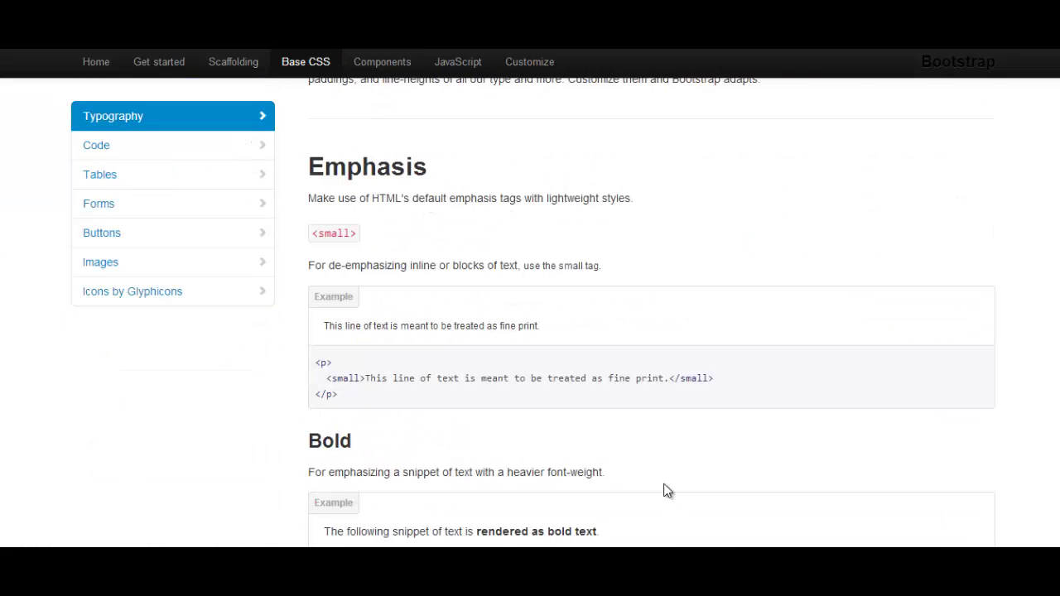
pyautogui.scroll(-20, 668, 491)
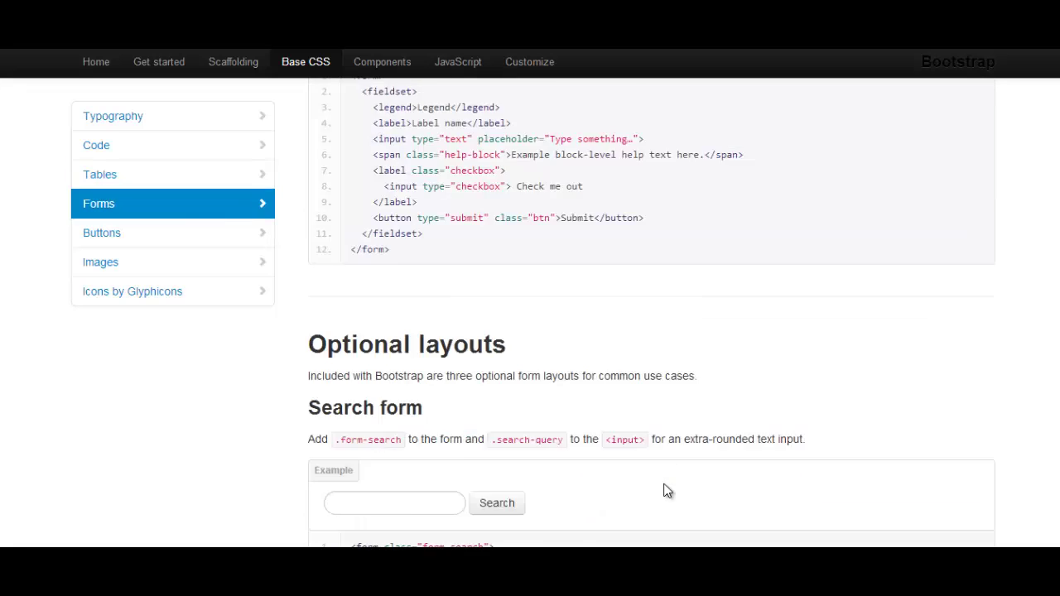
pyautogui.scroll(-10, 668, 491)
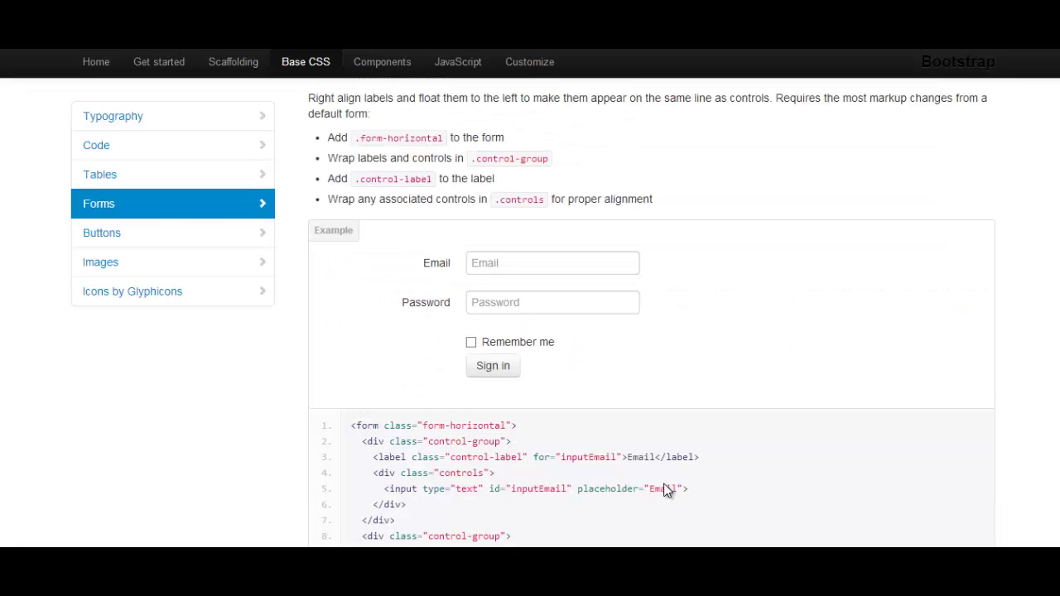
pyautogui.scroll(-8, 668, 491)
pyautogui.scroll(10, 668, 491)
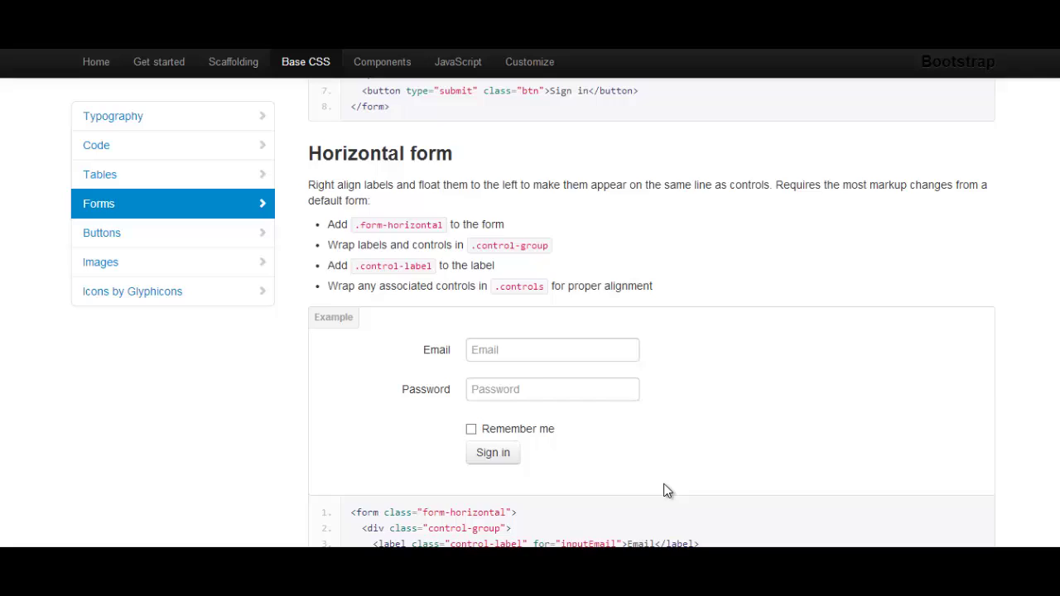
pyautogui.scroll(-2, 667, 492)
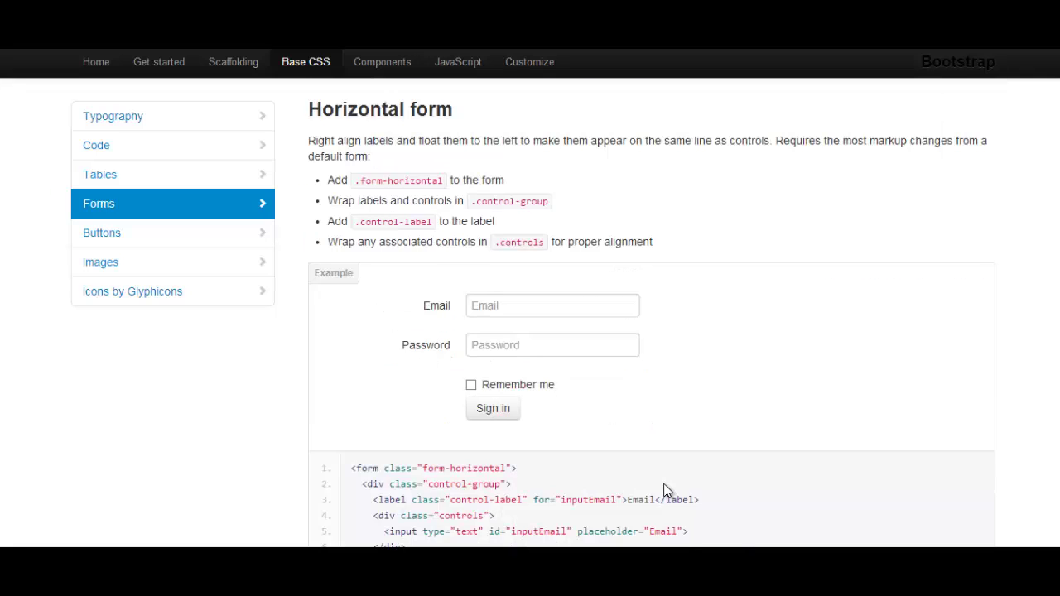
# Examine the form control examples on the Base CSS page, followed by the Images and Icons by Glyphicons sections
pyautogui.scroll(-15, 667, 491)
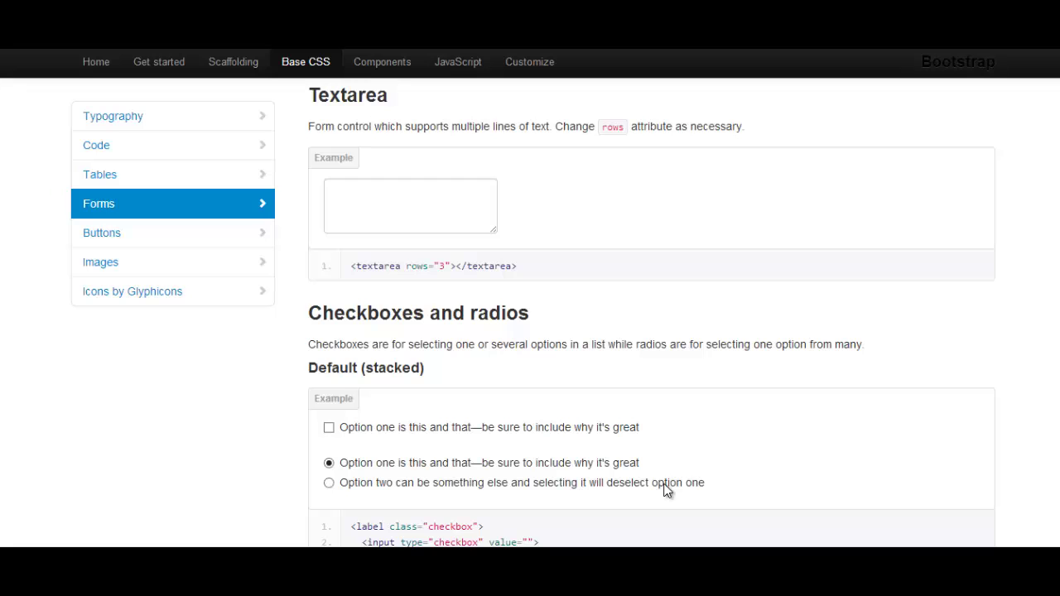
pyautogui.scroll(-12, 667, 491)
pyautogui.scroll(4, 668, 491)
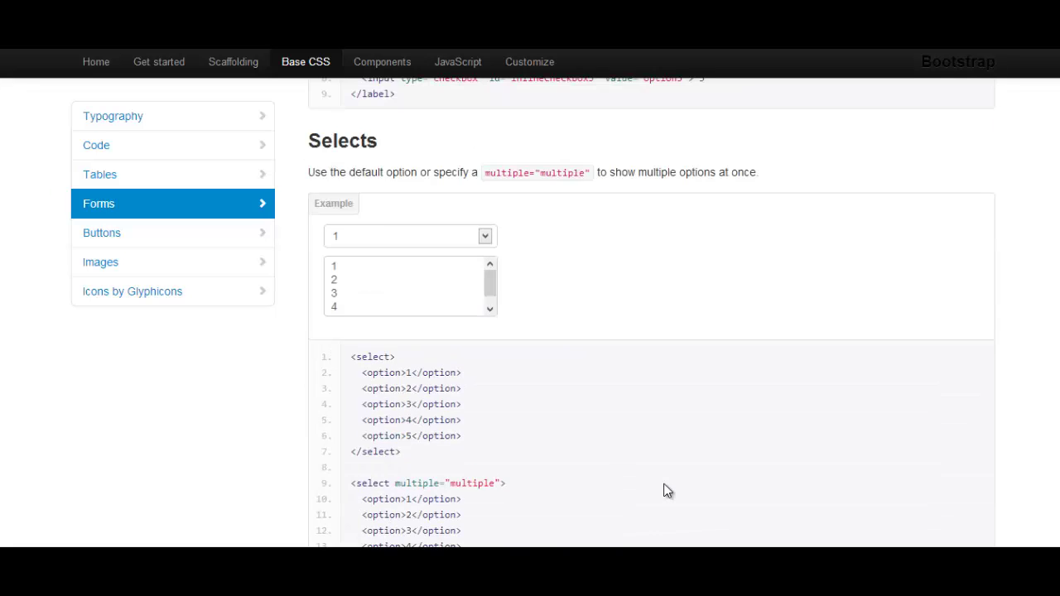
pyautogui.scroll(-12, 667, 491)
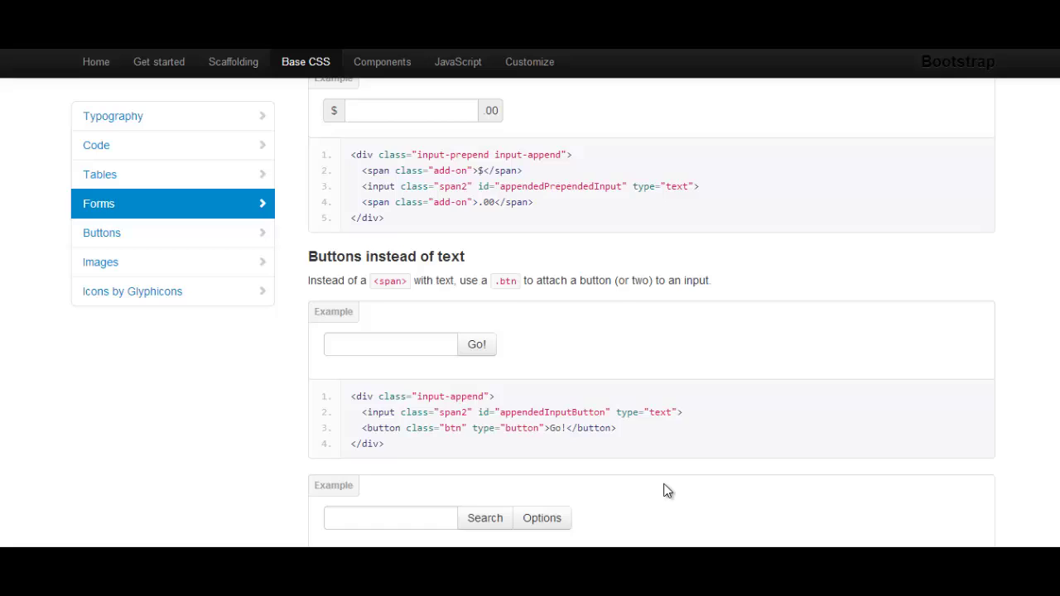
pyautogui.scroll(-10, 668, 491)
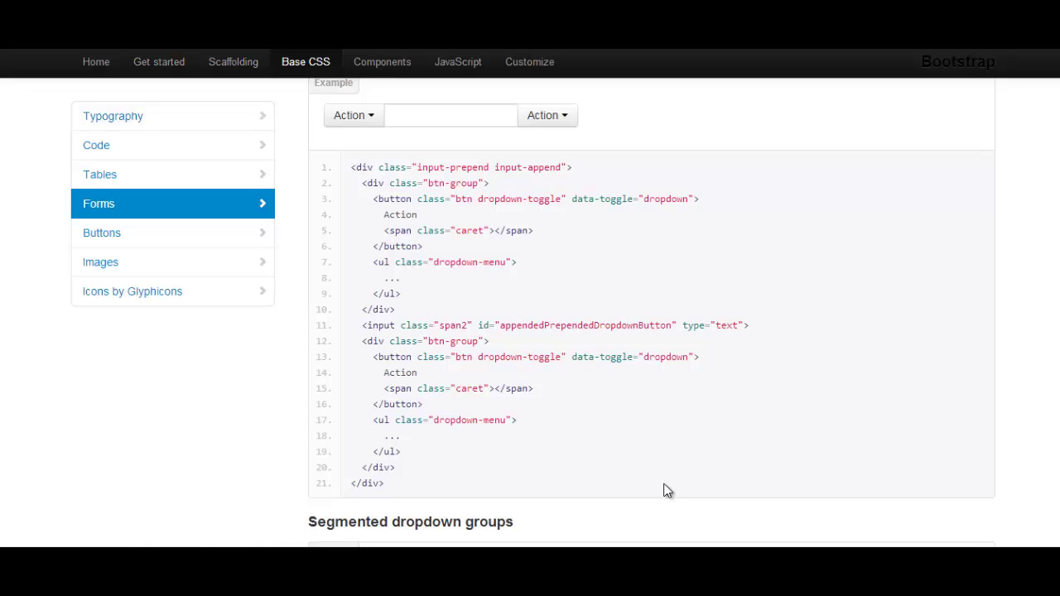
pyautogui.click(100, 261)
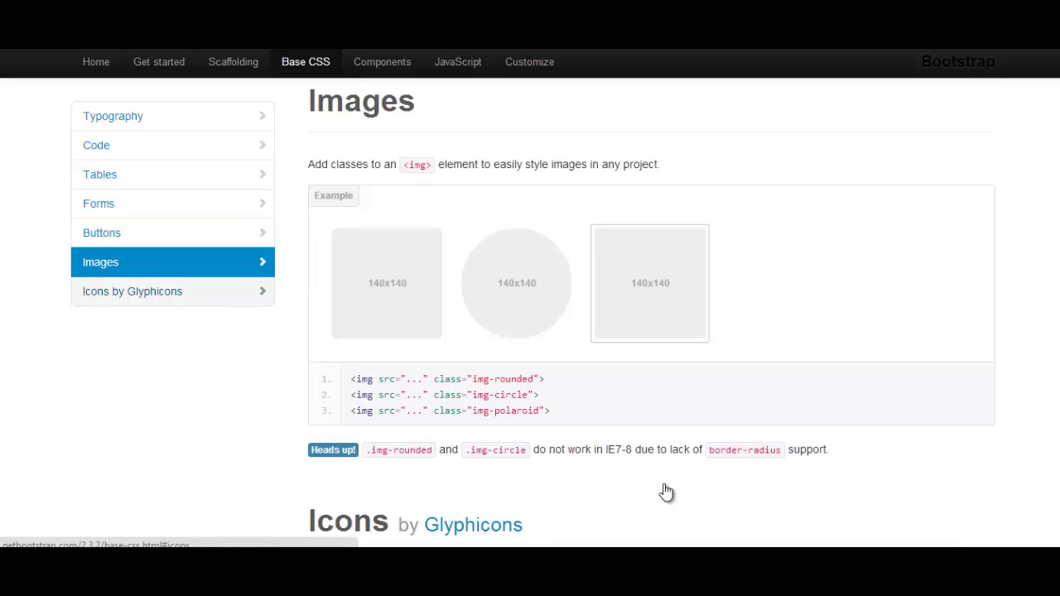
pyautogui.click(133, 291)
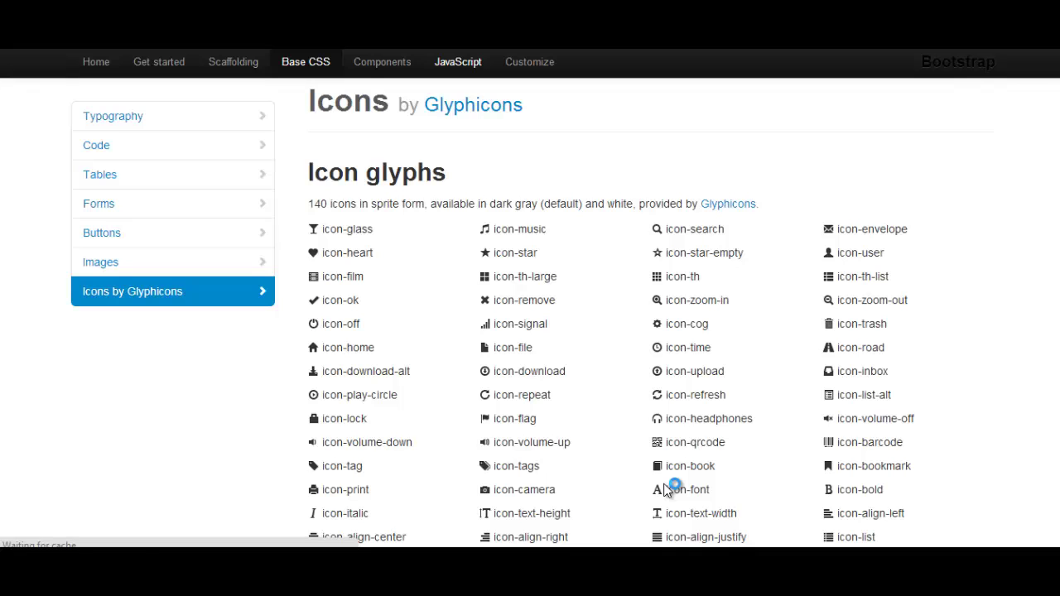
# Look through the overview, Modal, Dropdown, Popover and Button sections of Bootstrap's JavaScript documentation page
pyautogui.scroll(-10, 665, 489)
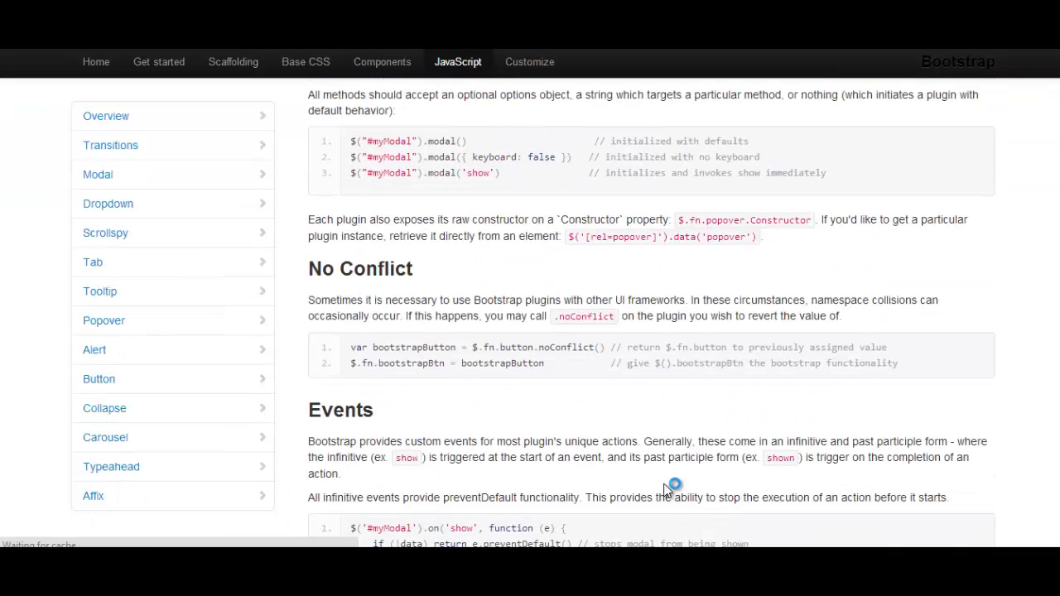
pyautogui.scroll(-15, 665, 490)
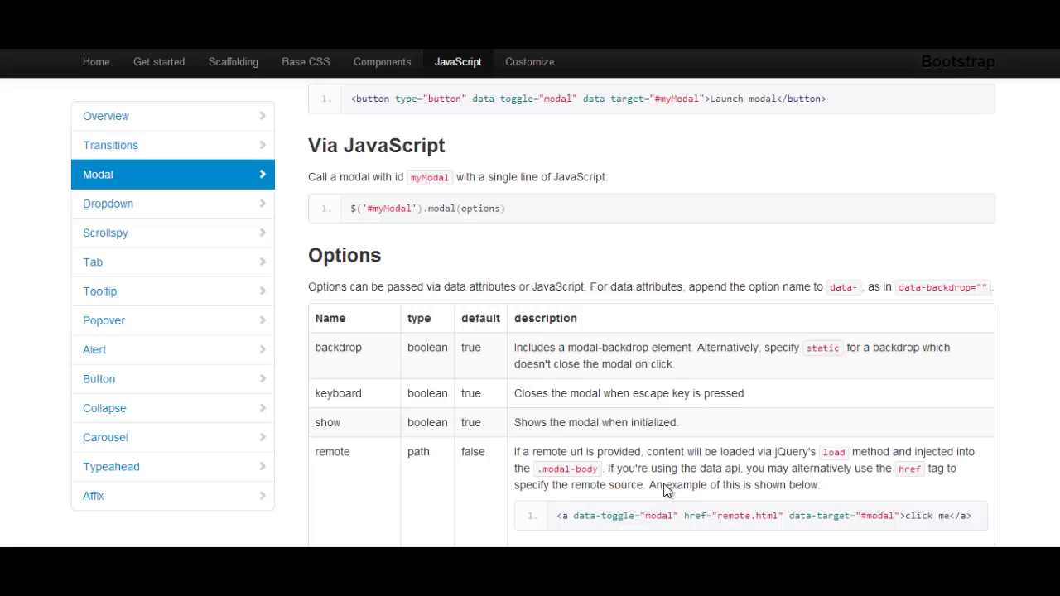
pyautogui.scroll(-15, 665, 489)
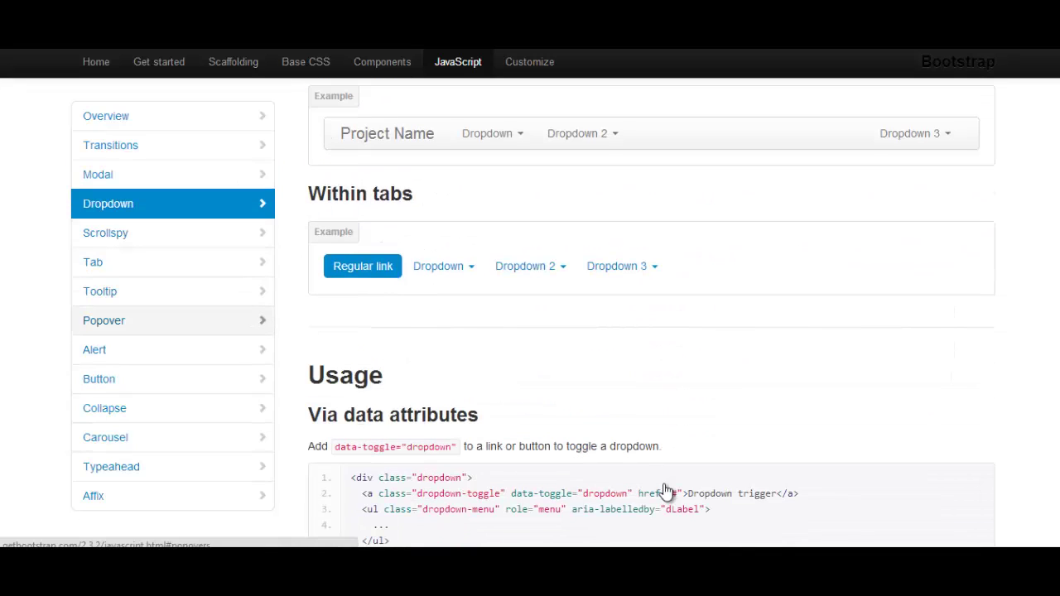
pyautogui.click(104, 320)
pyautogui.scroll(-10, 665, 490)
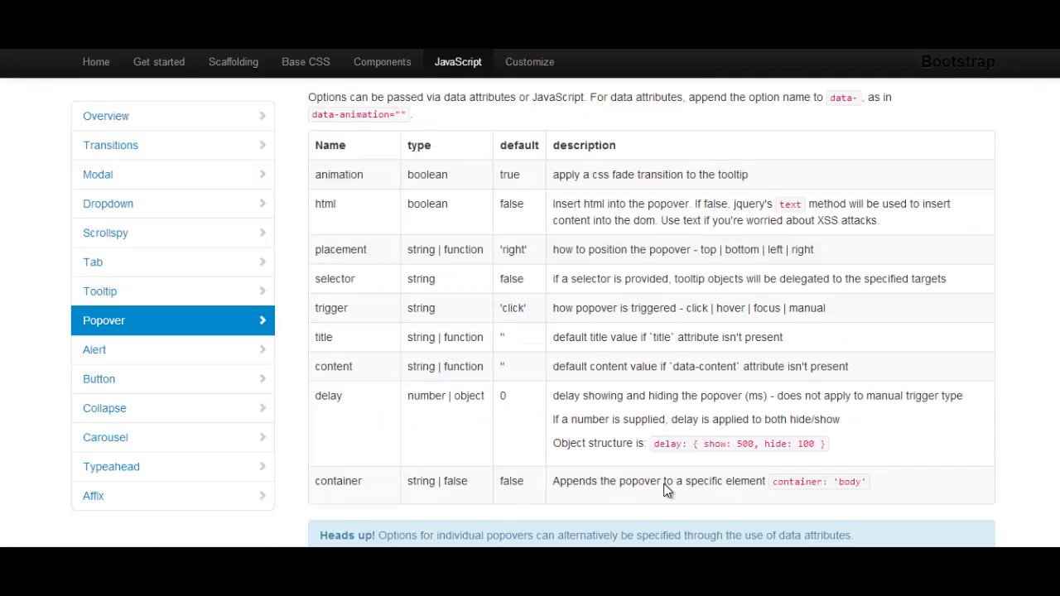
pyautogui.scroll(-20, 665, 490)
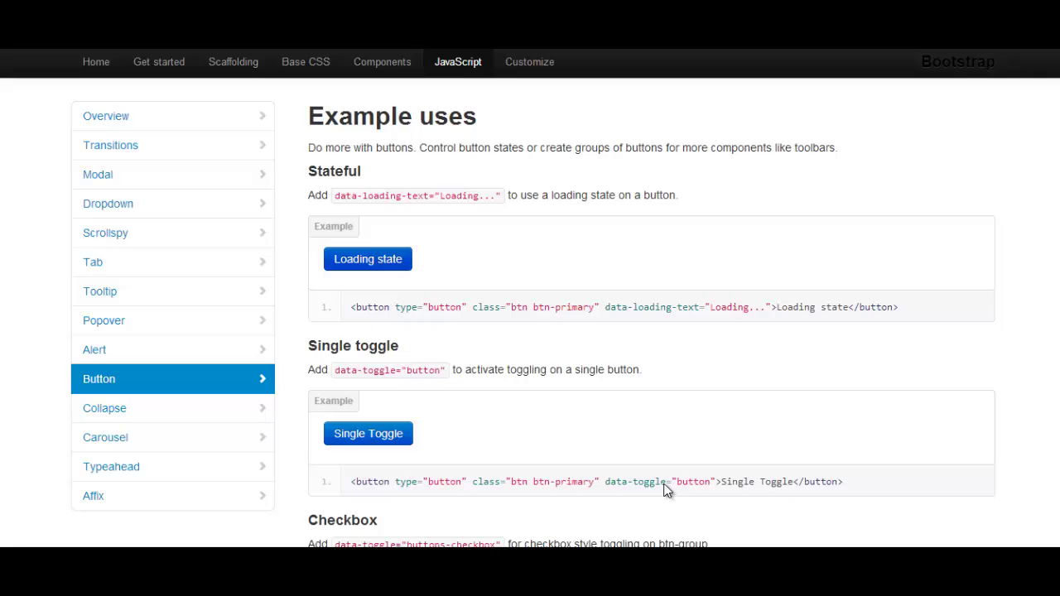
pyautogui.scroll(-10, 668, 490)
pyautogui.scroll(-3, 668, 491)
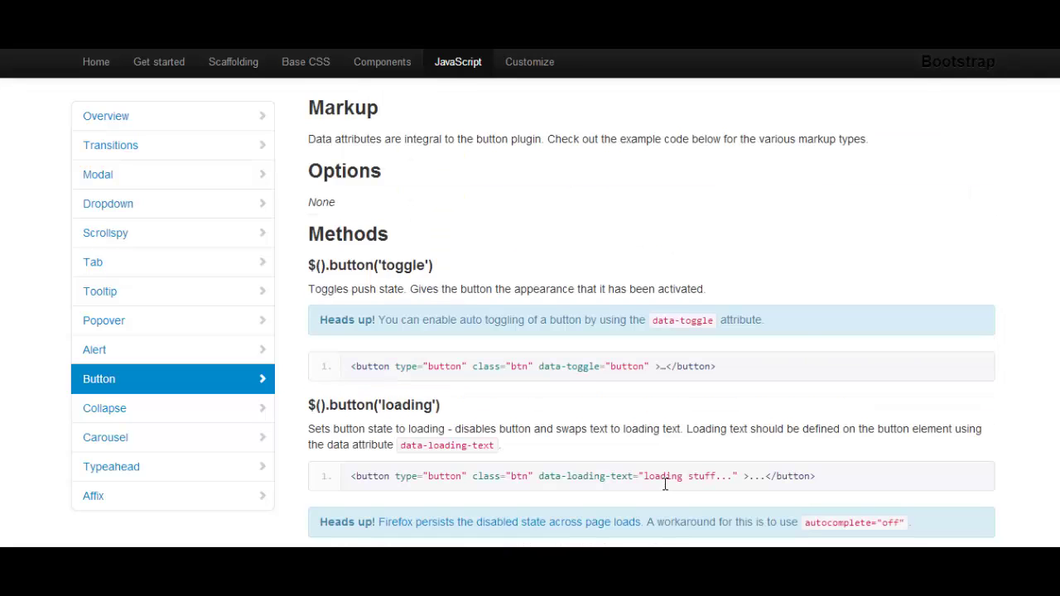
pyautogui.scroll(-3, 666, 484)
# Examine the Collapse accordion example with its code, options and events, and continue through the Carousel and Typeahead sections
pyautogui.scroll(-5, 665, 484)
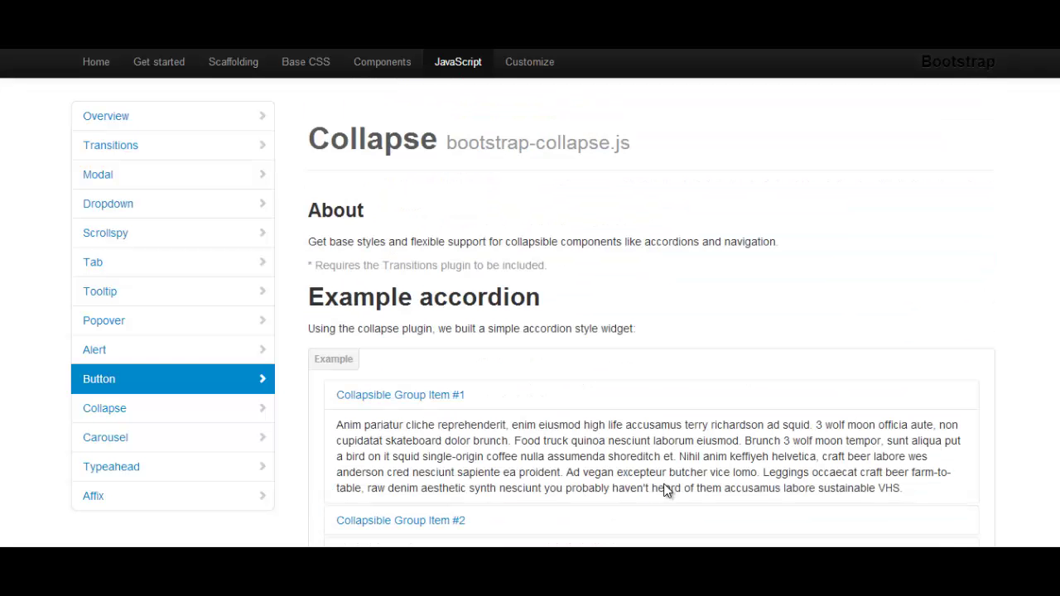
pyautogui.scroll(-5, 668, 491)
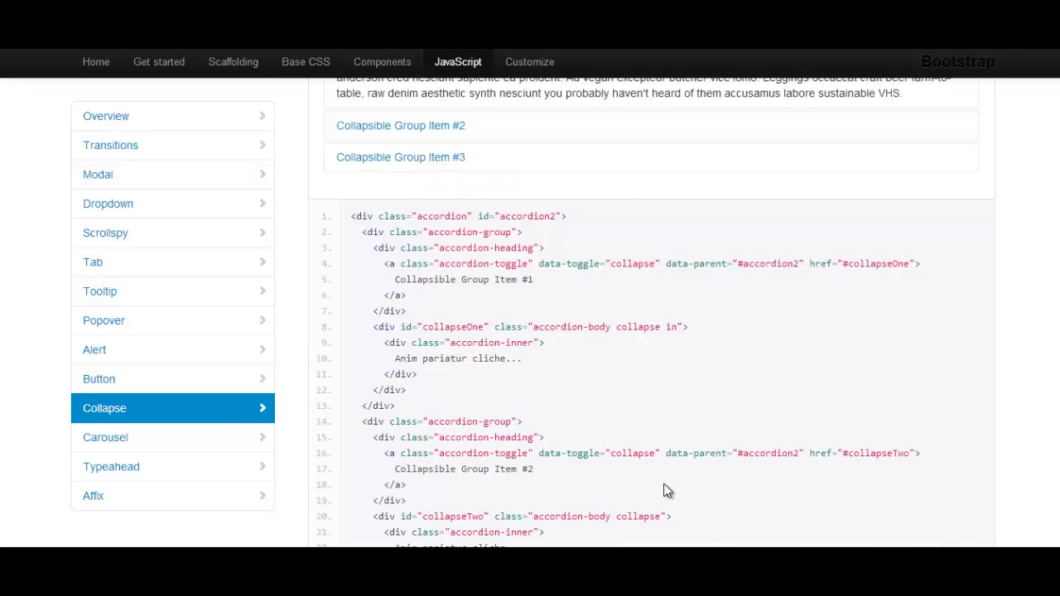
pyautogui.scroll(-3, 668, 491)
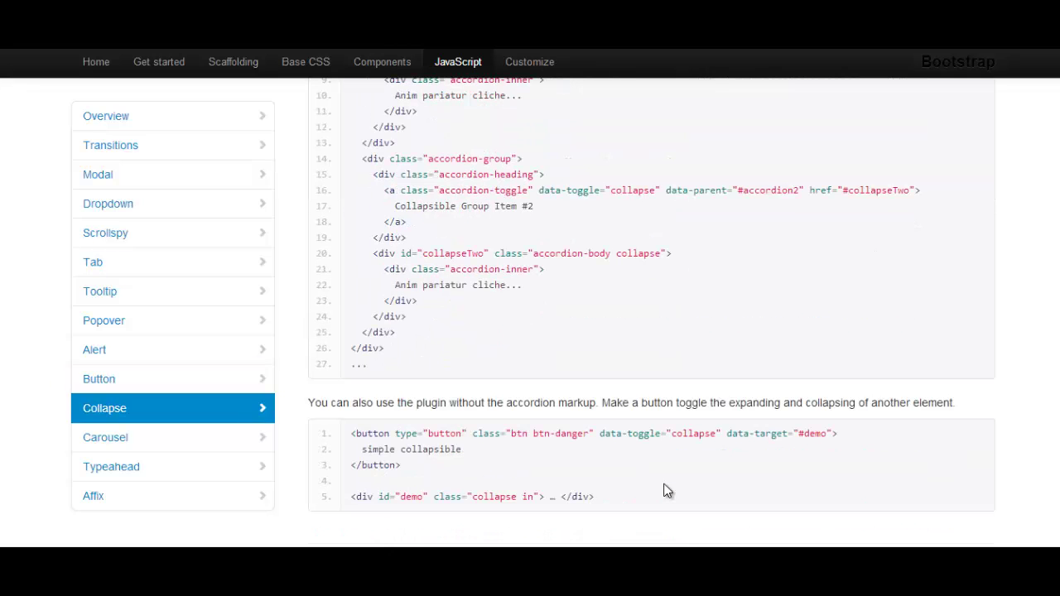
pyautogui.scroll(2, 667, 491)
pyautogui.scroll(-3, 668, 491)
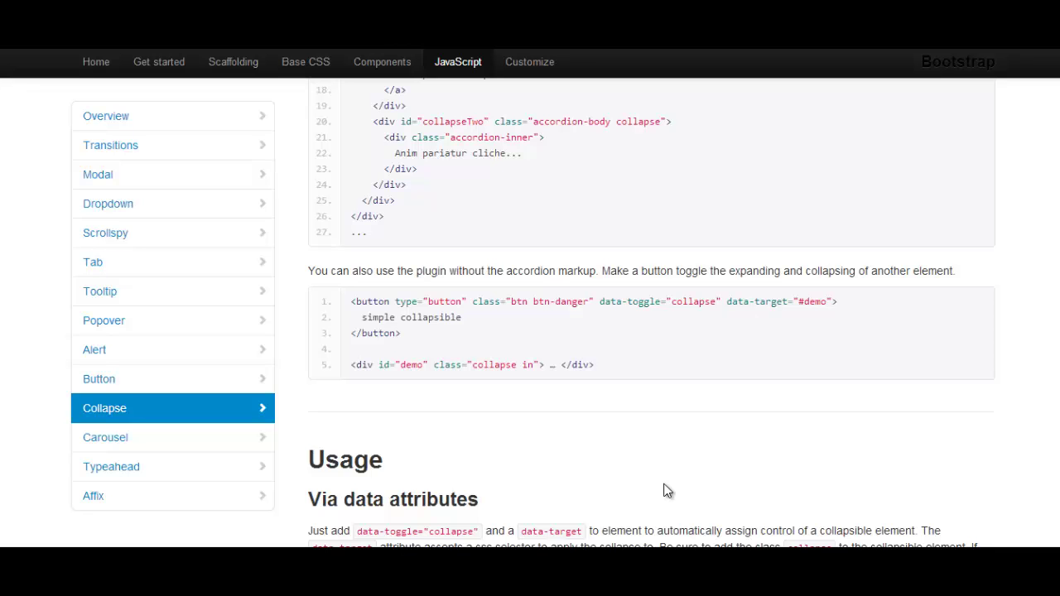
pyautogui.scroll(-8, 668, 491)
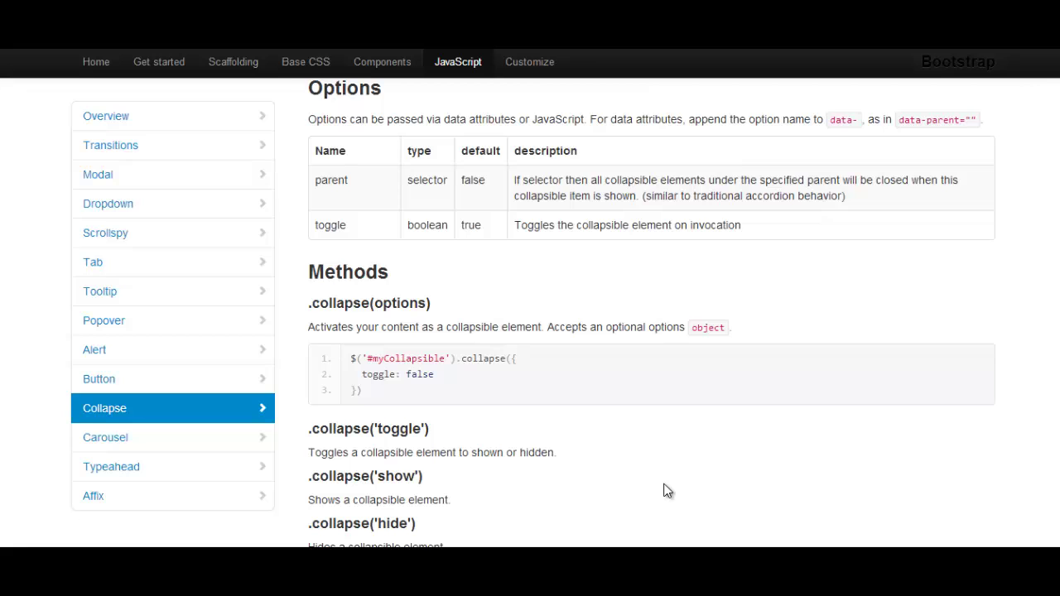
pyautogui.scroll(-5, 667, 491)
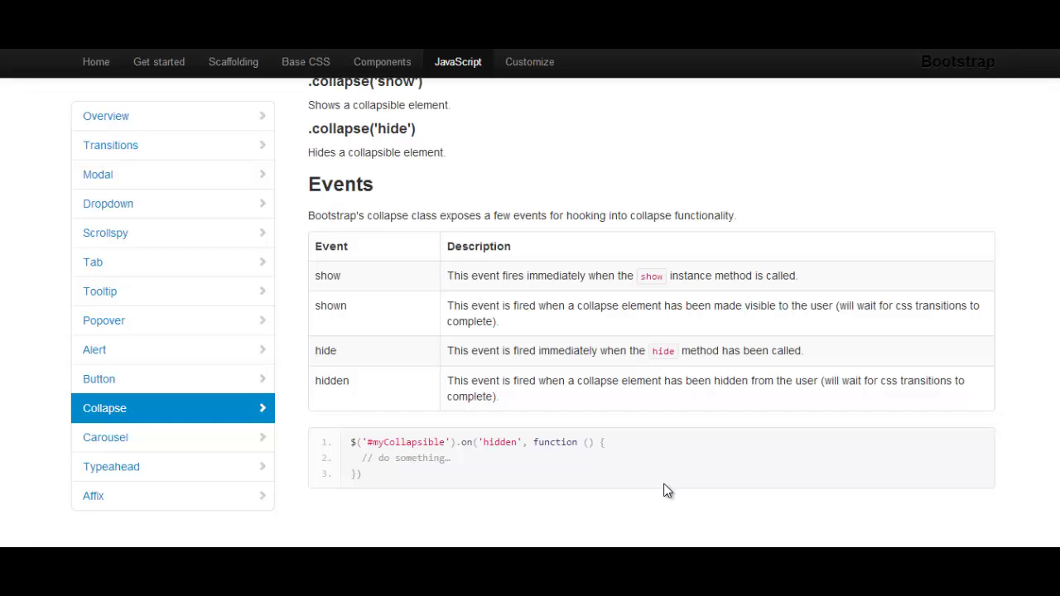
pyautogui.scroll(-5, 668, 491)
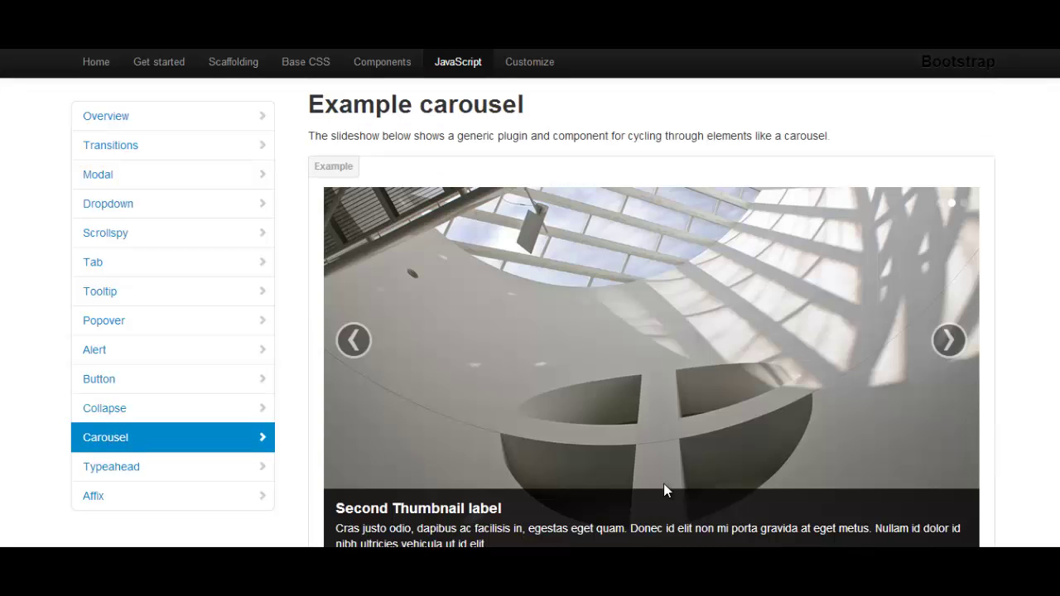
pyautogui.scroll(-20, 668, 491)
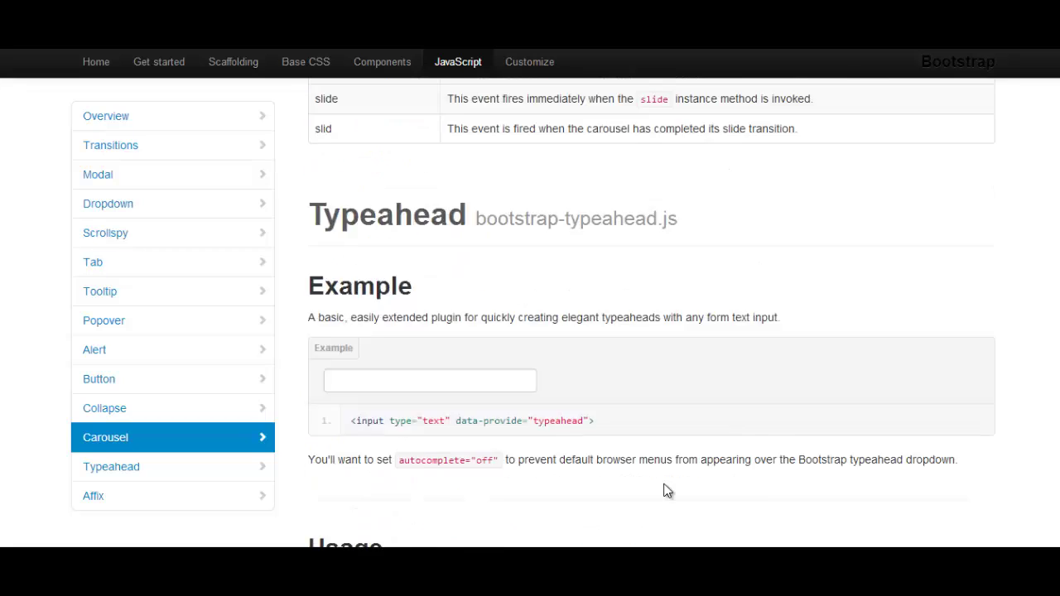